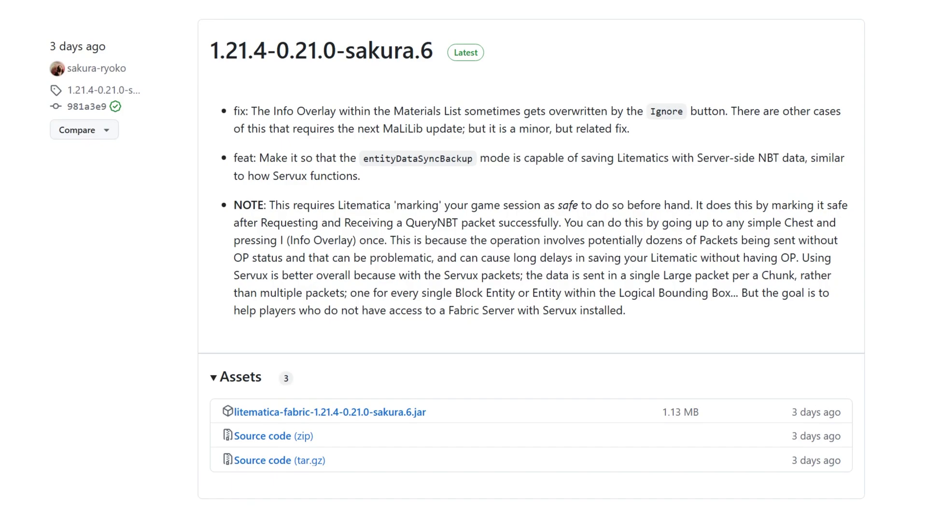
Download litematica-fabric-1.21.4-0.21.0-sakura.6.jar from the assets of the latest Litematica release.
scroll(463, 261, down, 8)
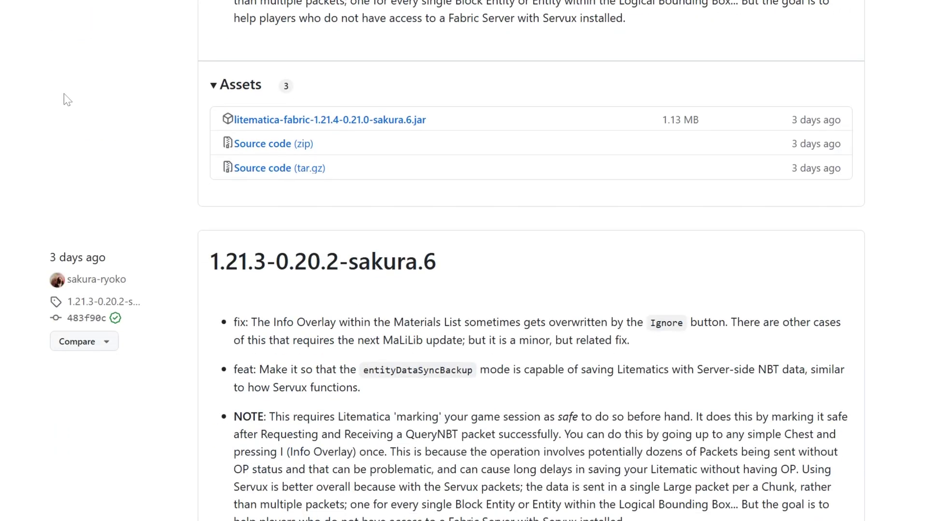
scroll(463, 261, up, 1)
scroll(463, 260, down, 18)
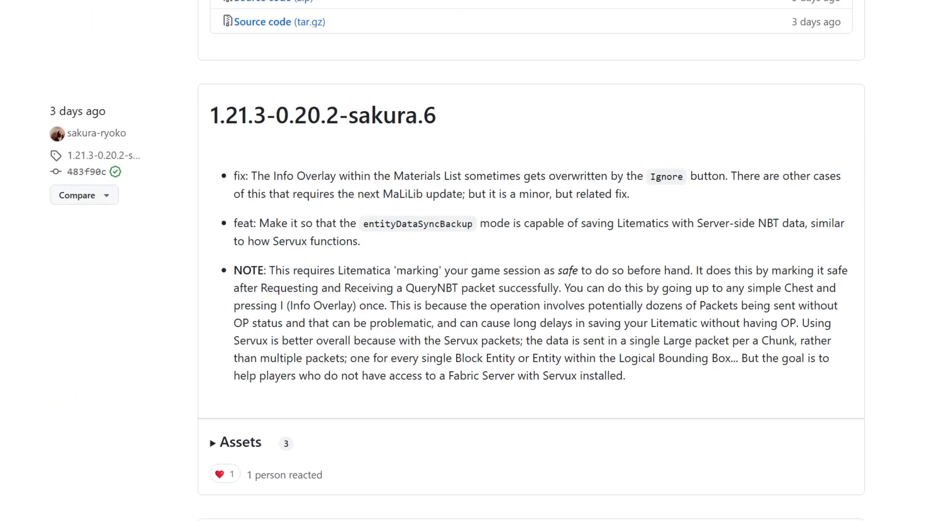
scroll(464, 260, down, 1)
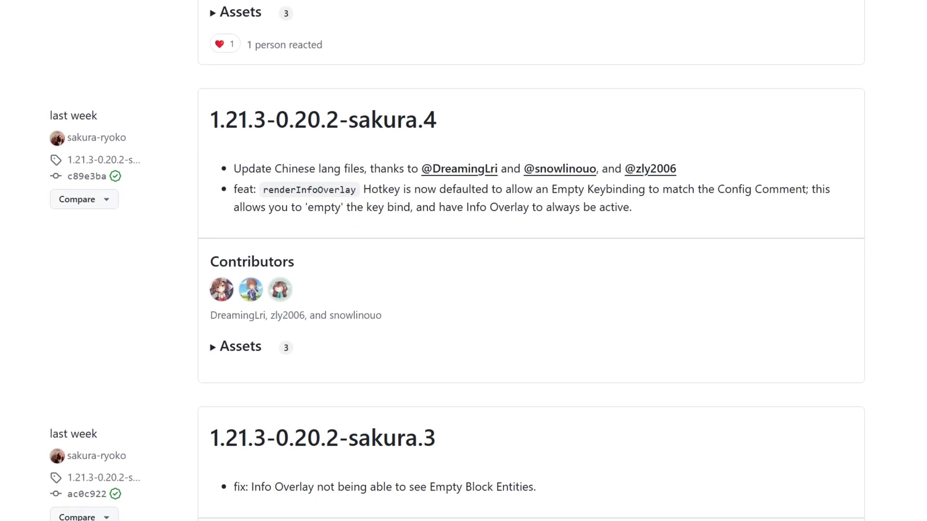
scroll(472, 363, up, 20)
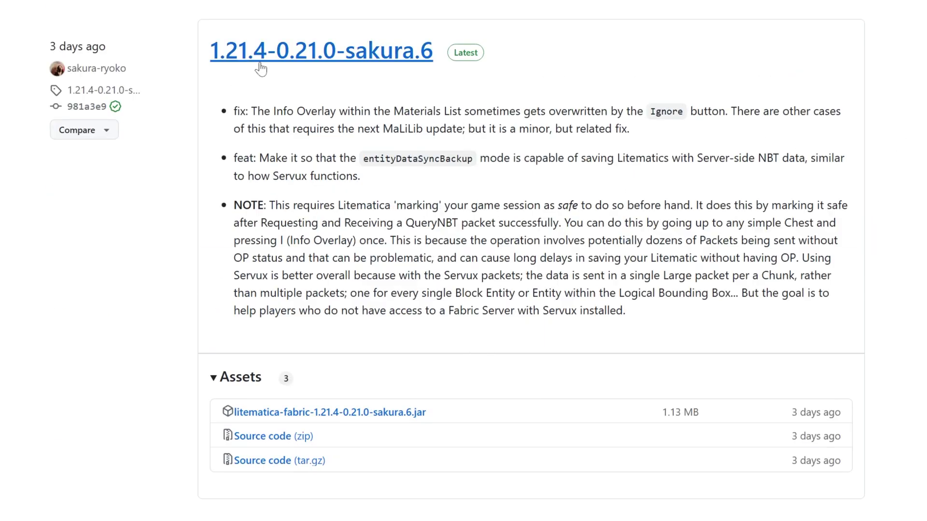
scroll(552, 65, down, 4)
scroll(552, 65, down, 1)
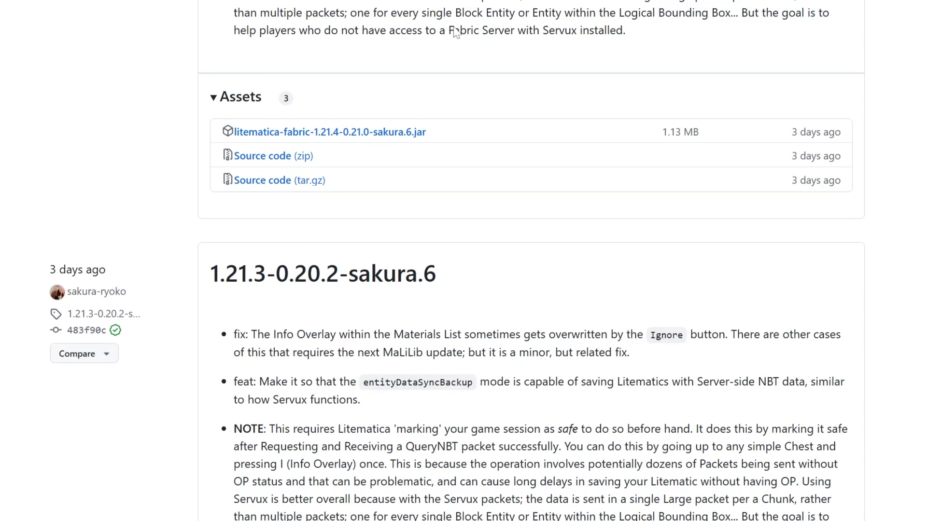
scroll(453, 49, up, 2)
scroll(332, 10, down, 3)
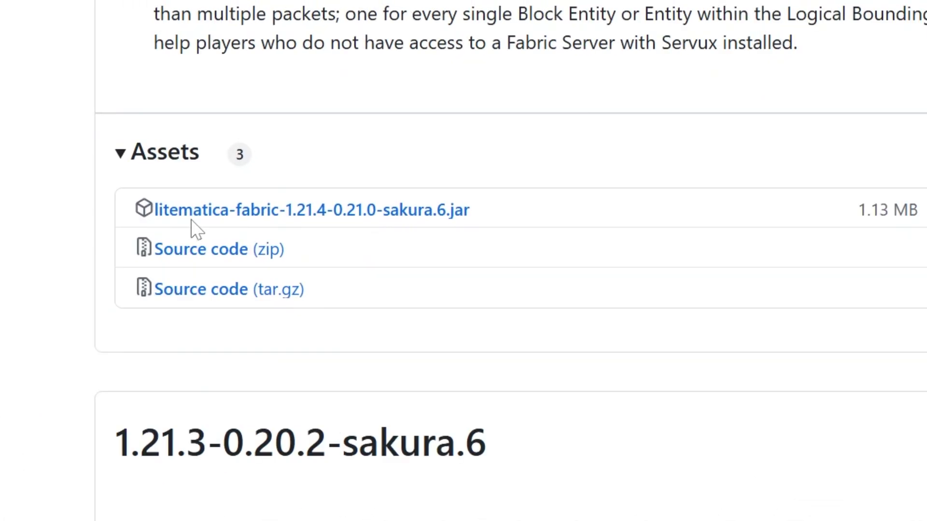
click(348, 215)
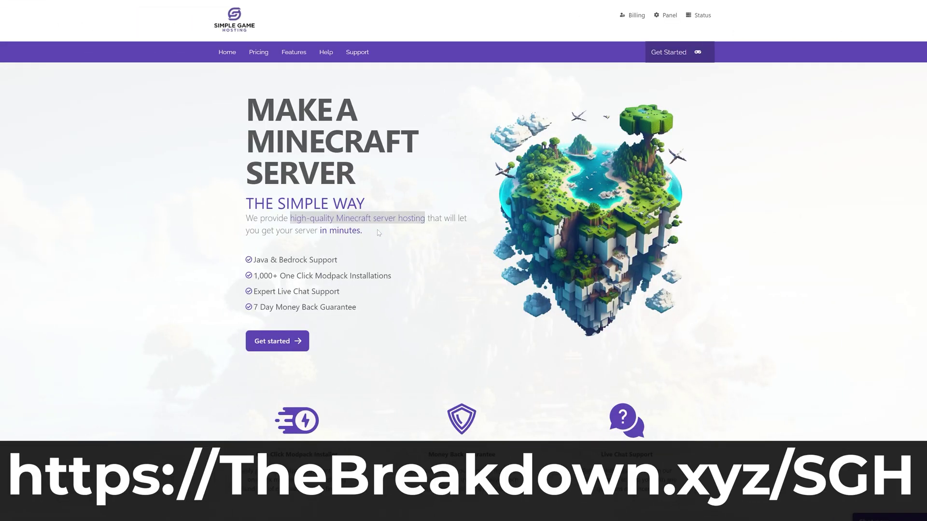
Review the features on the Simple Game Hosting home page and enter "Pixelmon" in the CurseForge modpack search.
scroll(260, 262, down, 4)
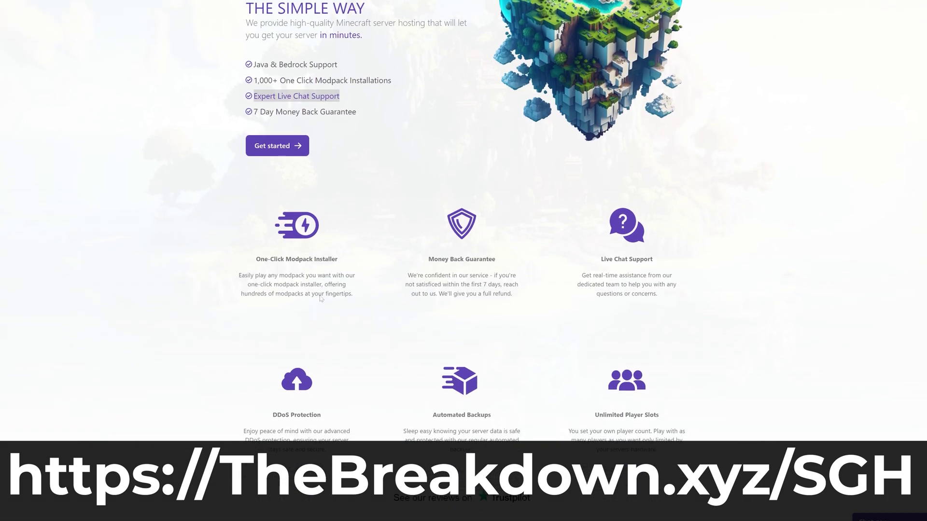
drag(256, 256, 341, 258)
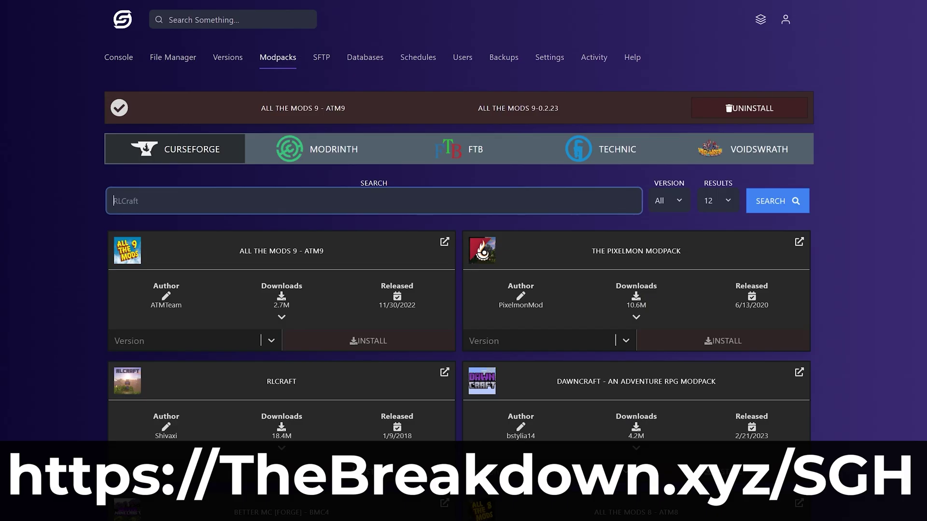
text(Pixelmon)
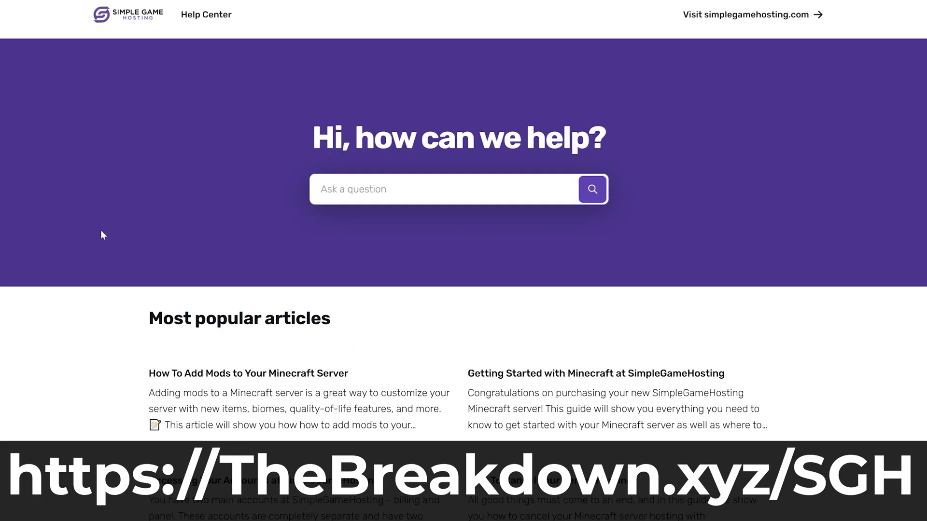
Open the help article "How To Add Mods to Your Minecraft Server" and read through it.
click(207, 393)
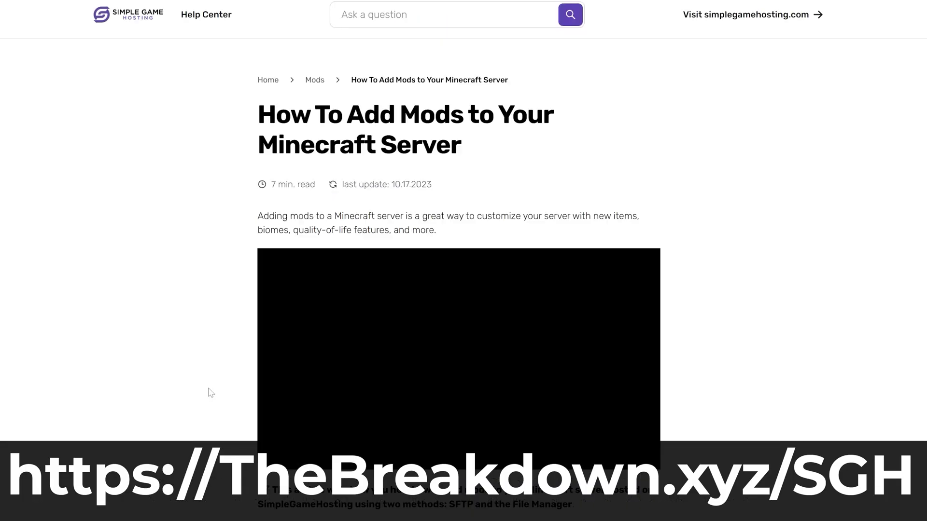
scroll(454, 346, down, 7)
scroll(393, 356, down, 20)
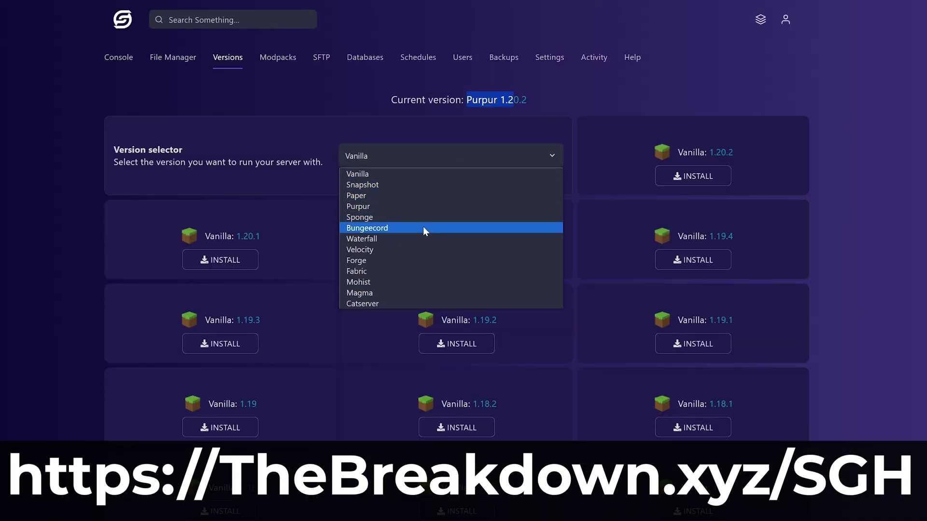
Select Forge as the server version type and start installing the first listed version.
click(423, 263)
click(692, 176)
Examine the hosting site's feature page, from the Java and Bedrock support line through the File Manager section.
drag(444, 173, 603, 174)
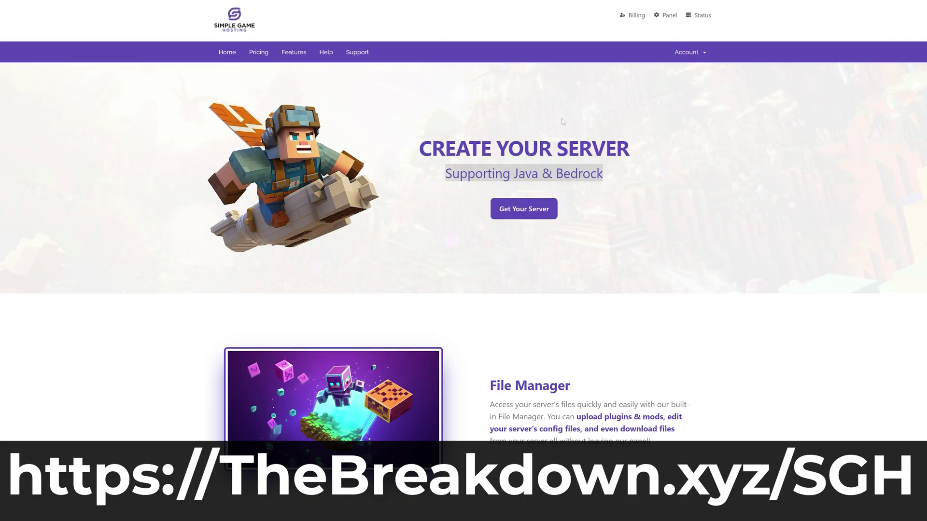
scroll(604, 174, down, 10)
drag(681, 102, 256, 118)
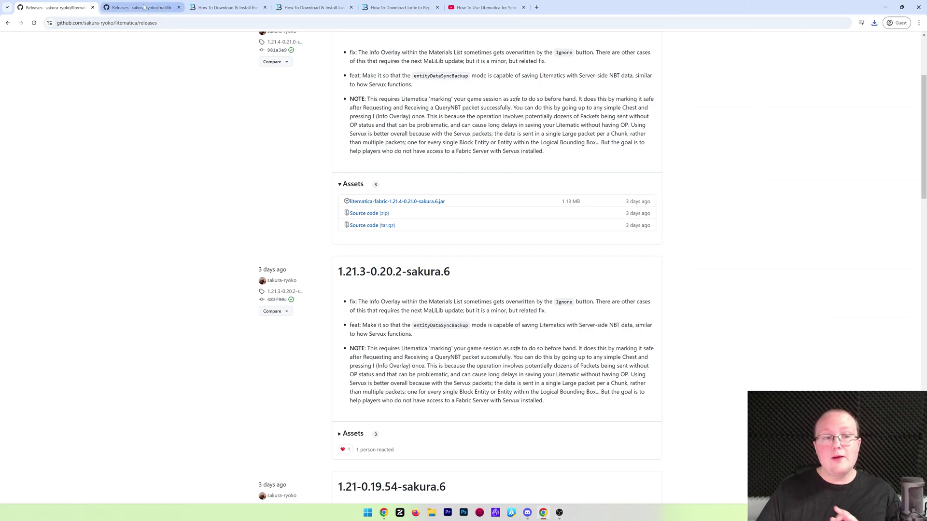
Switch to the MaLiLib releases page and save malilib-fabric-1.21.4-0.23.0-sakura.3.jar to the Downloads folder.
click(143, 8)
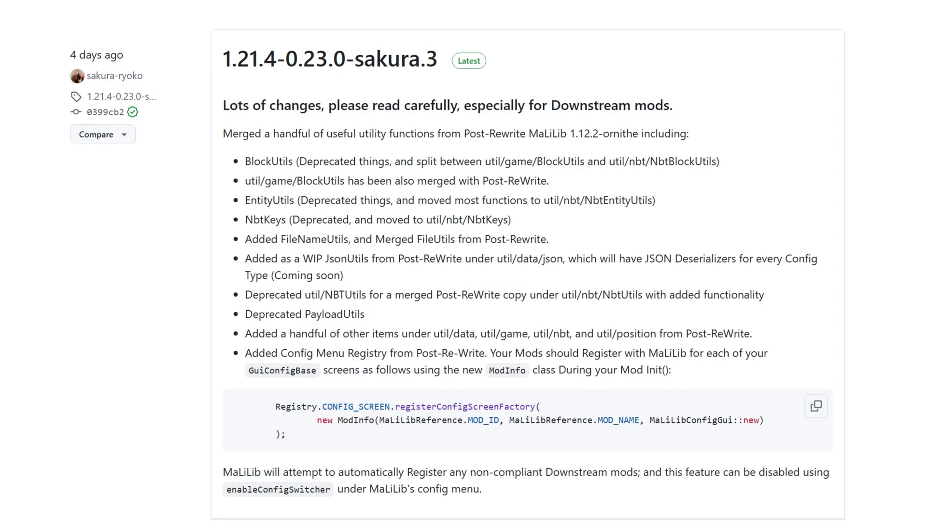
scroll(519, 155, down, 7)
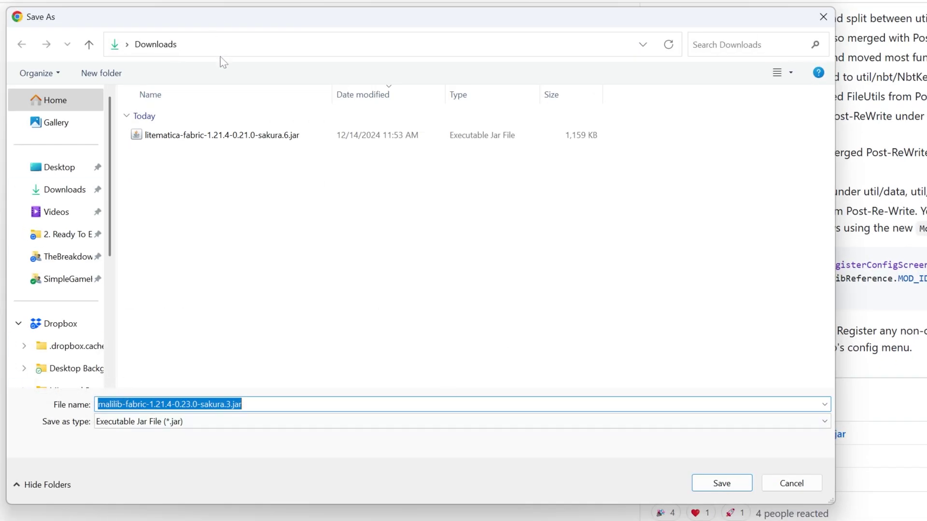
click(700, 483)
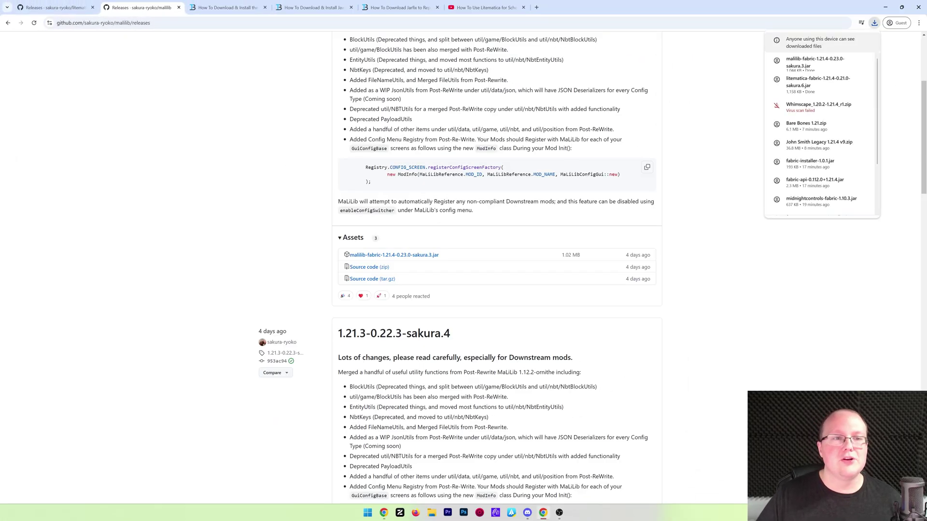
From the Fabric Mod Loader guide, go to the Fabric download page and save the universal jar fabric-installer-1.0.1.jar to Downloads.
click(233, 9)
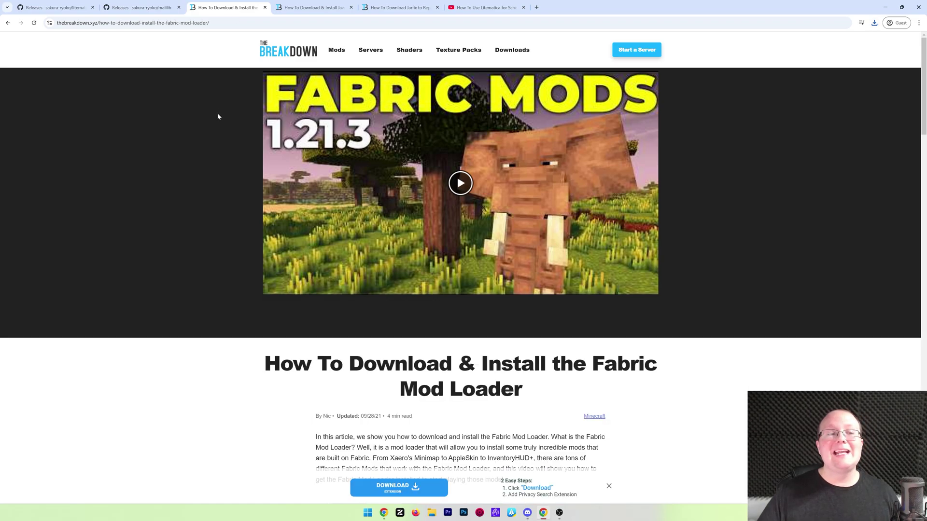
scroll(218, 116, down, 4)
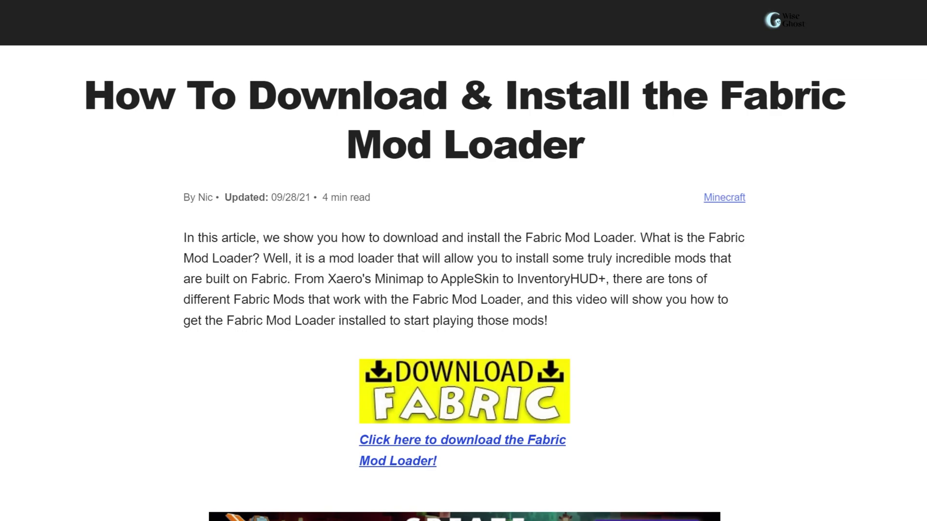
scroll(37, 3, down, 8)
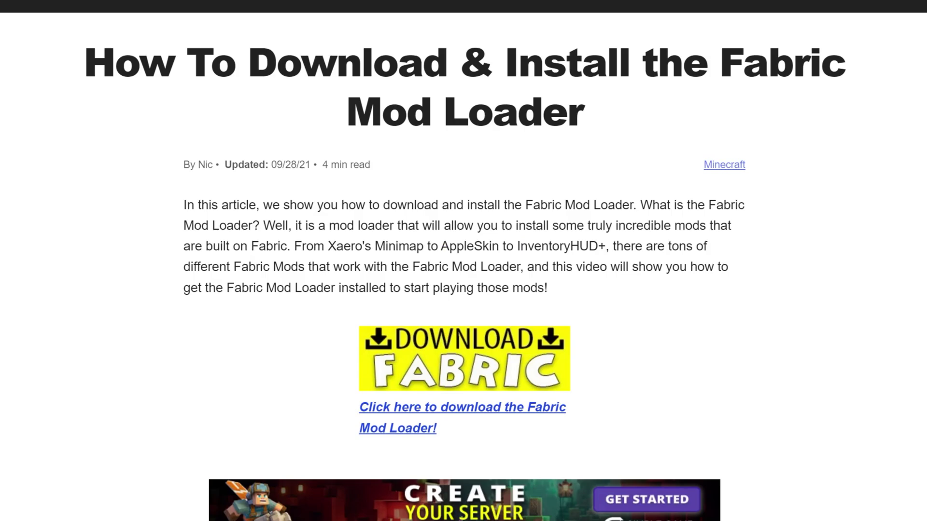
scroll(36, 2, down, 10)
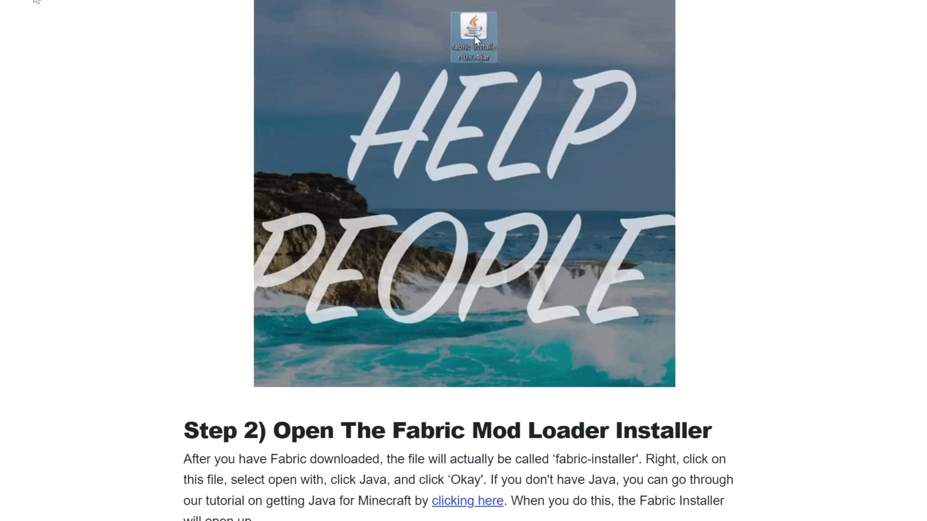
scroll(36, 2, up, 14)
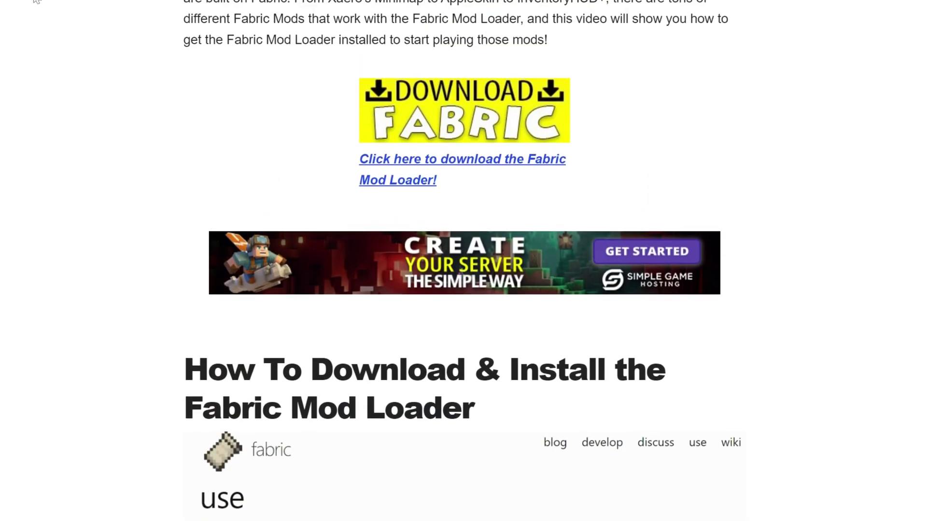
click(444, 101)
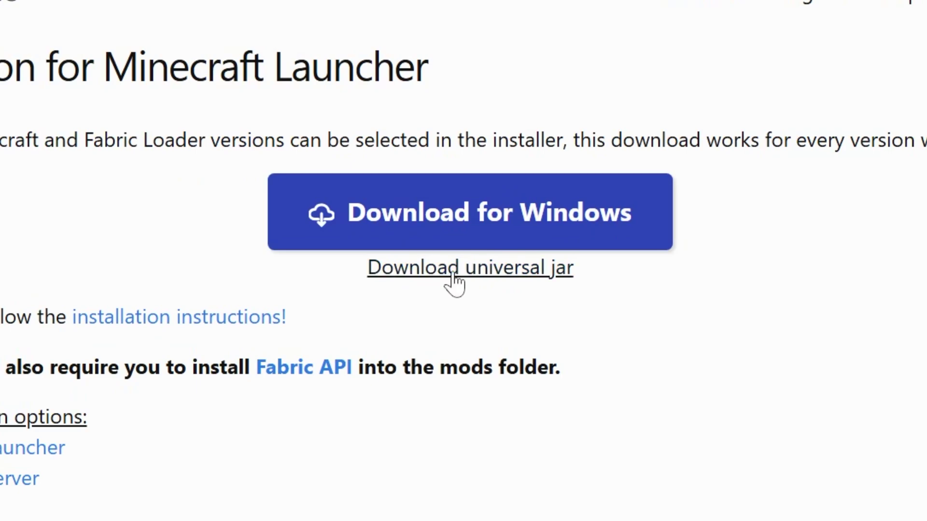
click(454, 280)
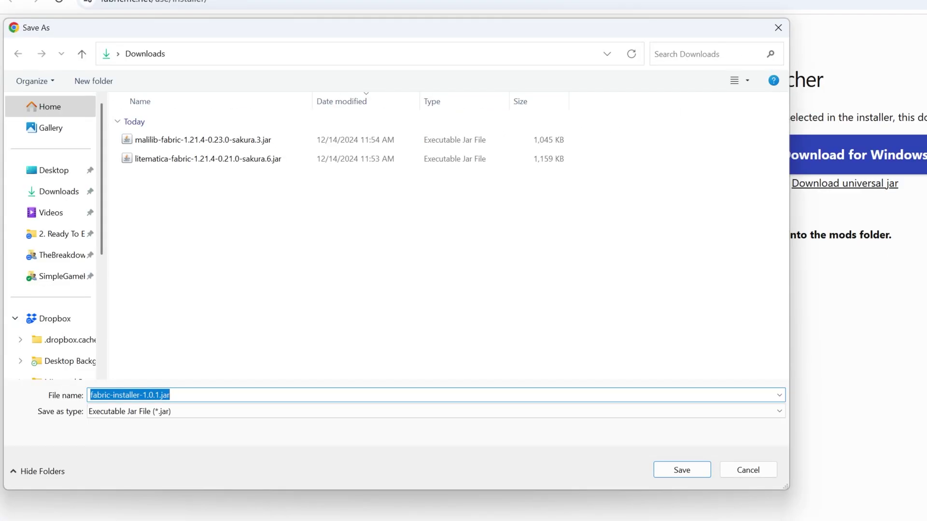
click(681, 471)
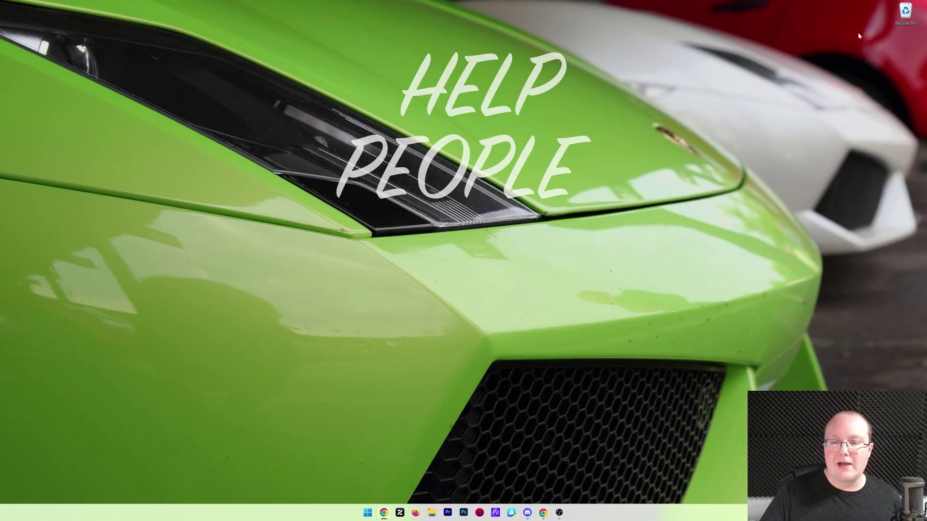
Open the Downloads folder in File Explorer and move the Fabric installer, MaLiLib and Litematica jar files to the desktop.
key(super+e)
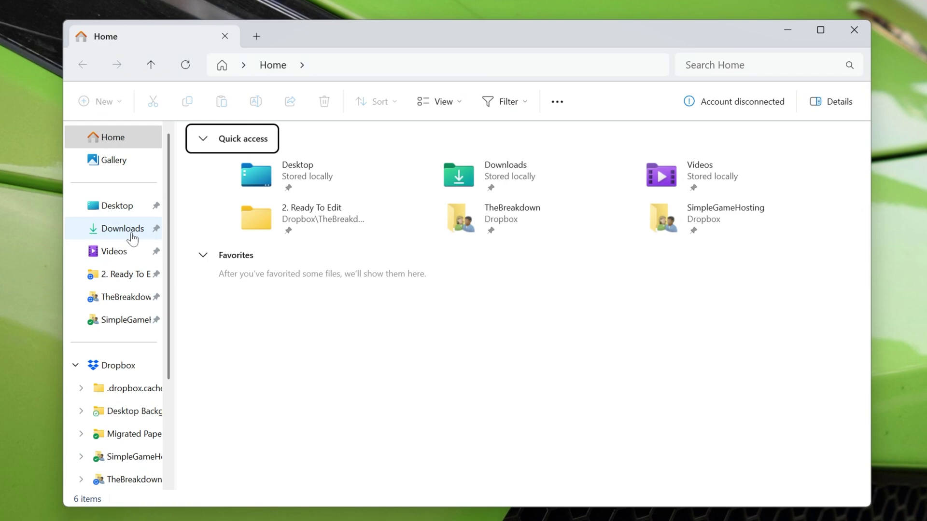
click(132, 238)
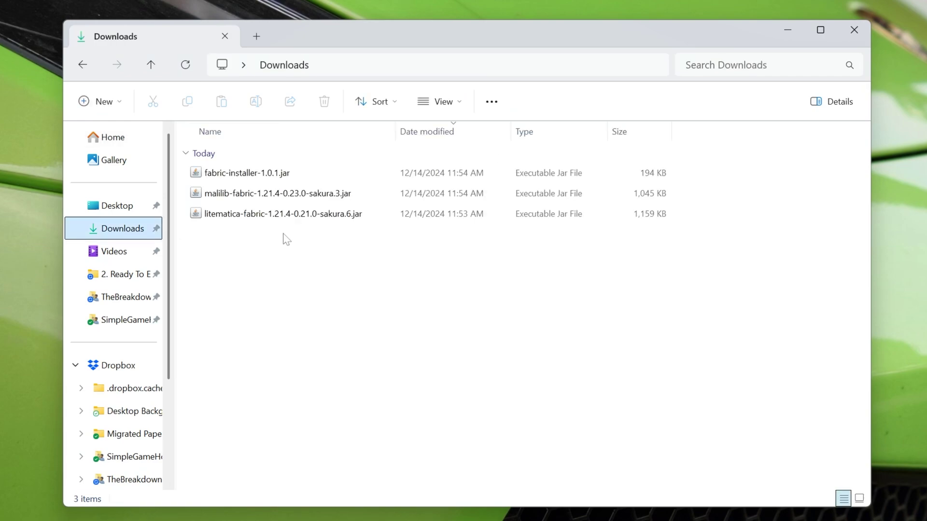
drag(286, 240, 82, 1)
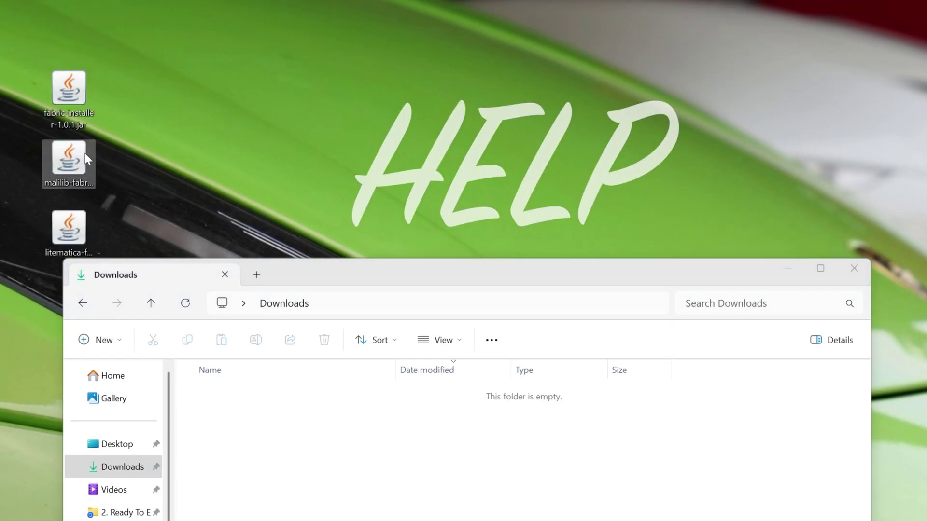
Place the MaLiLib and Litematica files side by side, apart from the Fabric installer, and clear the open window off the desktop.
drag(87, 159, 192, 87)
drag(69, 244, 232, 104)
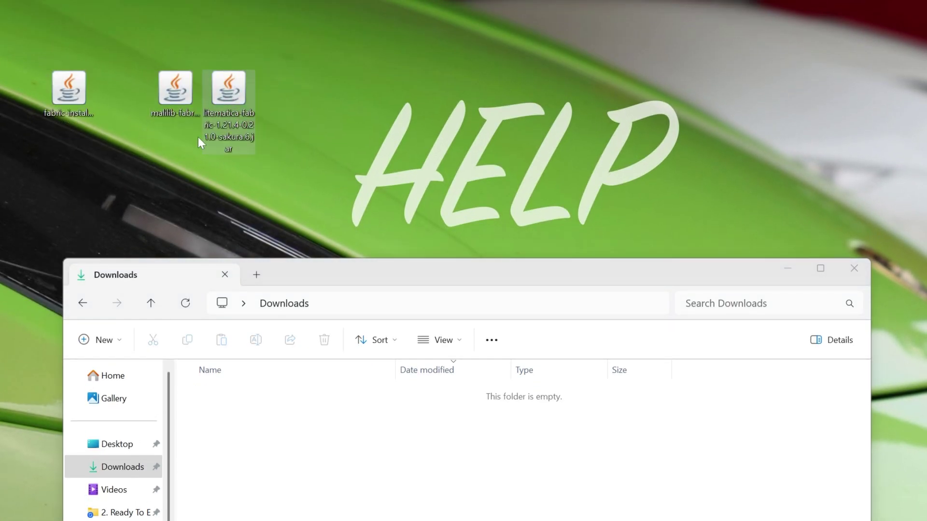
click(70, 91)
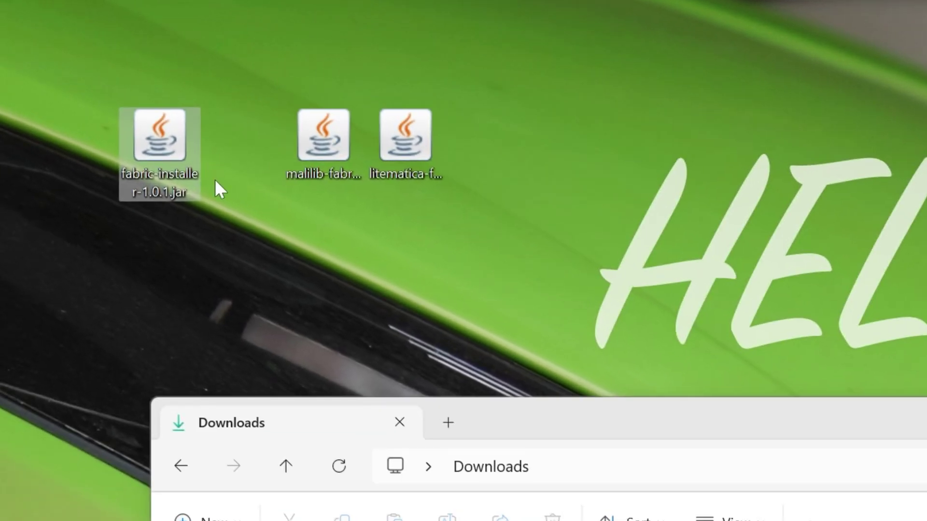
key(super+d)
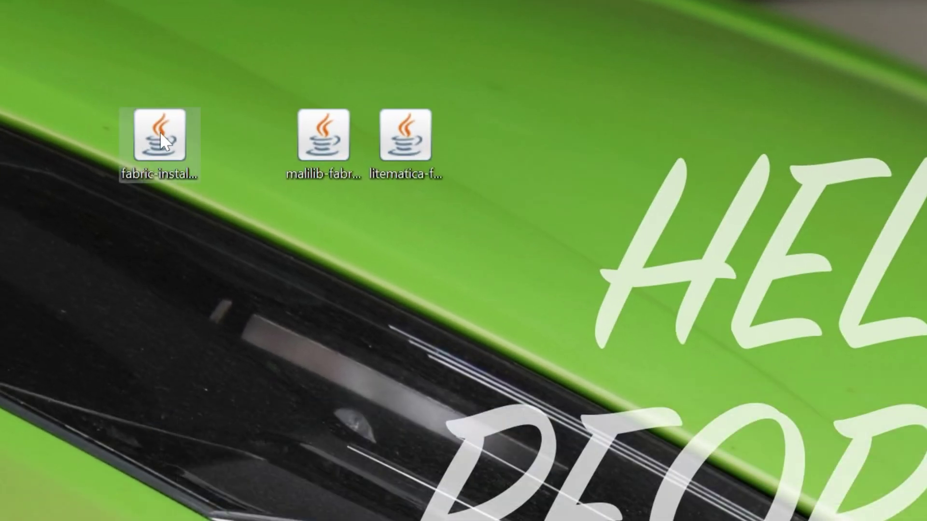
Bring up the file options for the Fabric installer to find how to open it with another program.
right_click(152, 127)
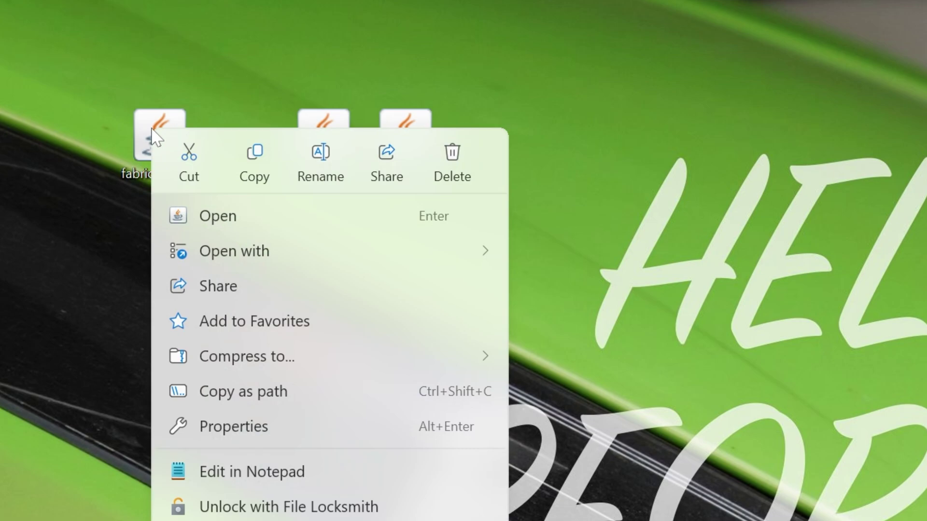
mouse_move(343, 247)
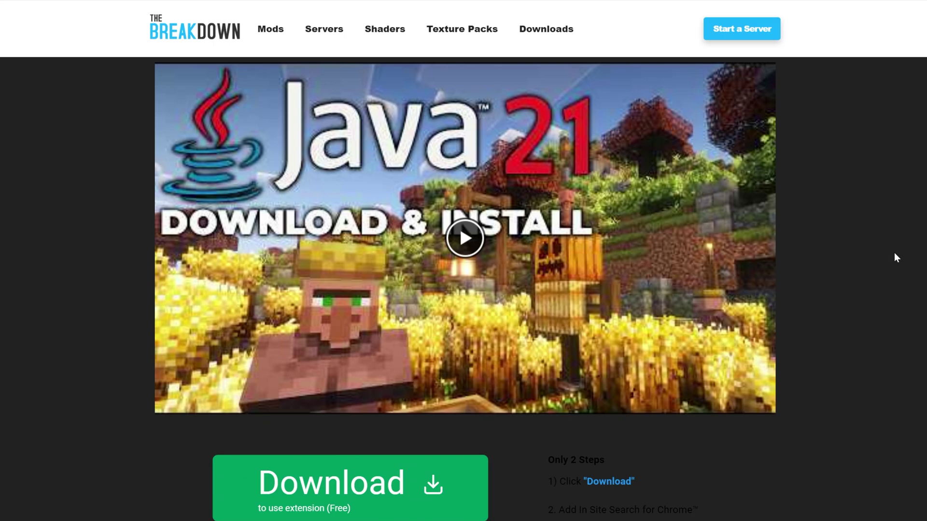
Review the guide on downloading and installing Java for Minecraft mods and servers.
scroll(818, 257, down, 10)
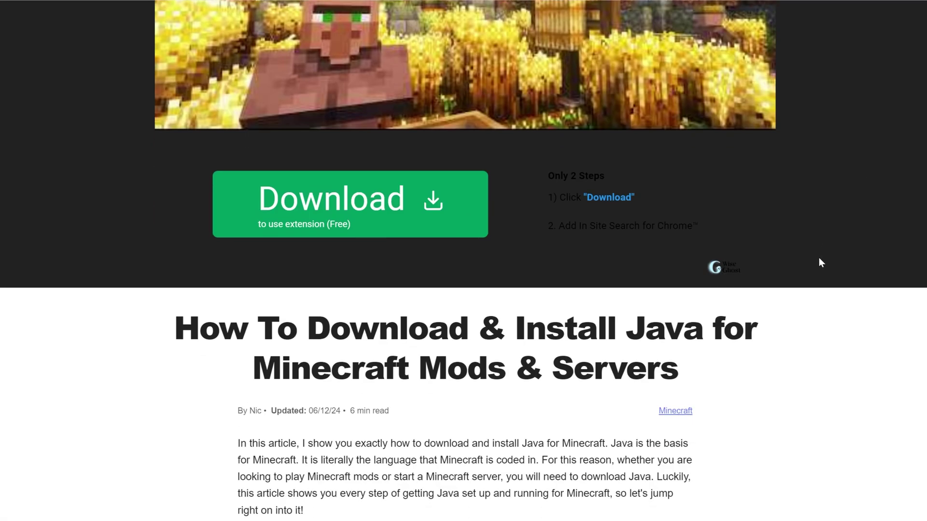
scroll(815, 256, down, 1)
scroll(516, 230, up, 8)
scroll(517, 231, down, 8)
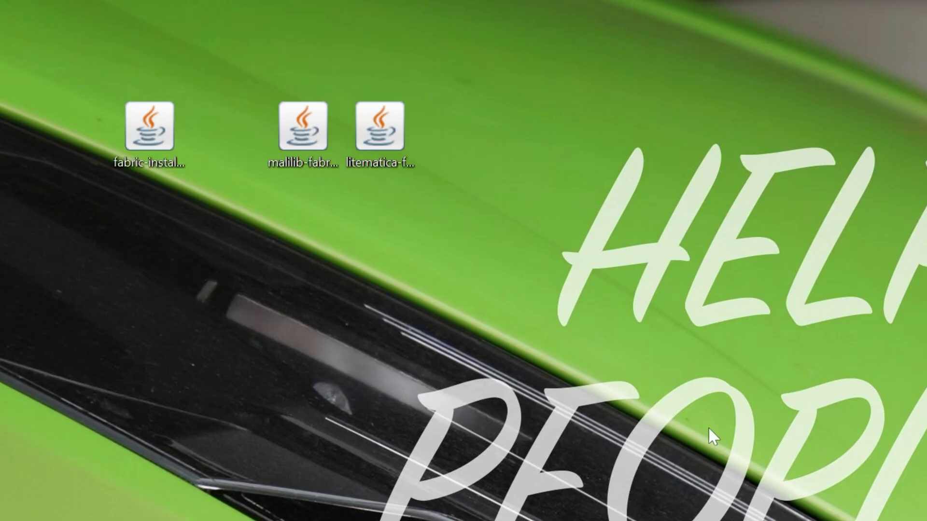
Open the Fabric installer, install loader 0.16.9 for Minecraft 1.21.4 on the client, and discard the installer file in the Recycle Bin.
right_click(153, 150)
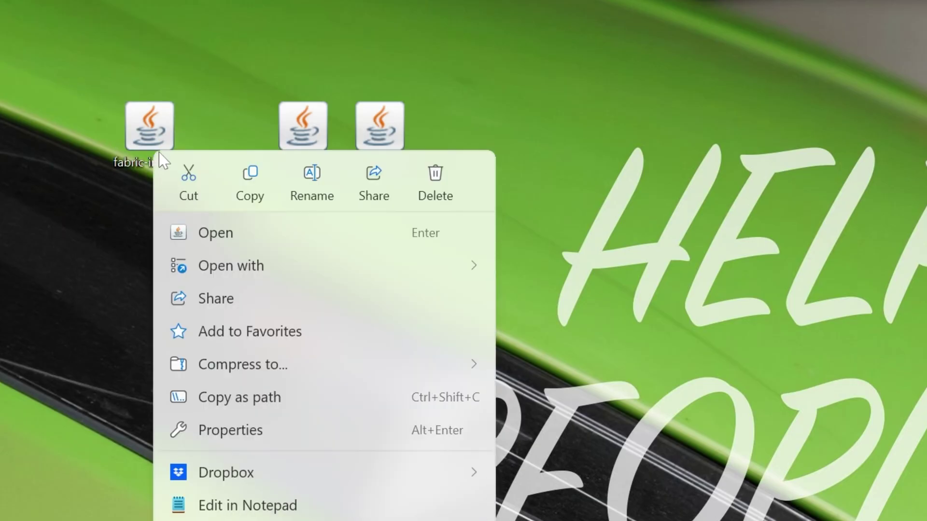
mouse_move(269, 272)
click(618, 271)
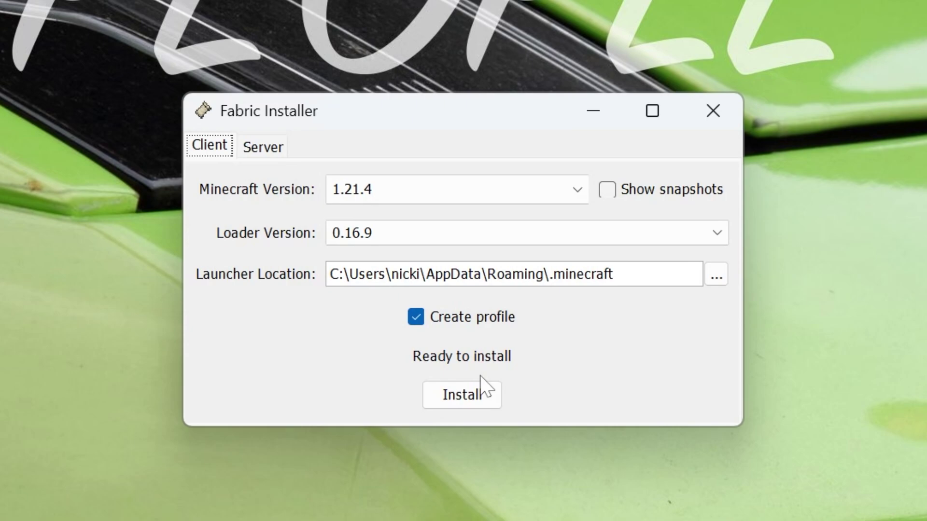
click(475, 399)
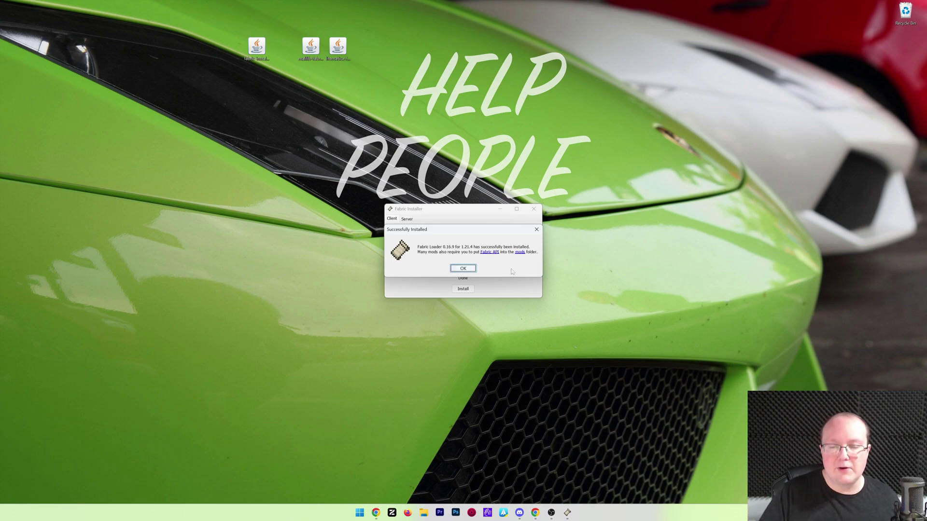
key(Return)
click(533, 209)
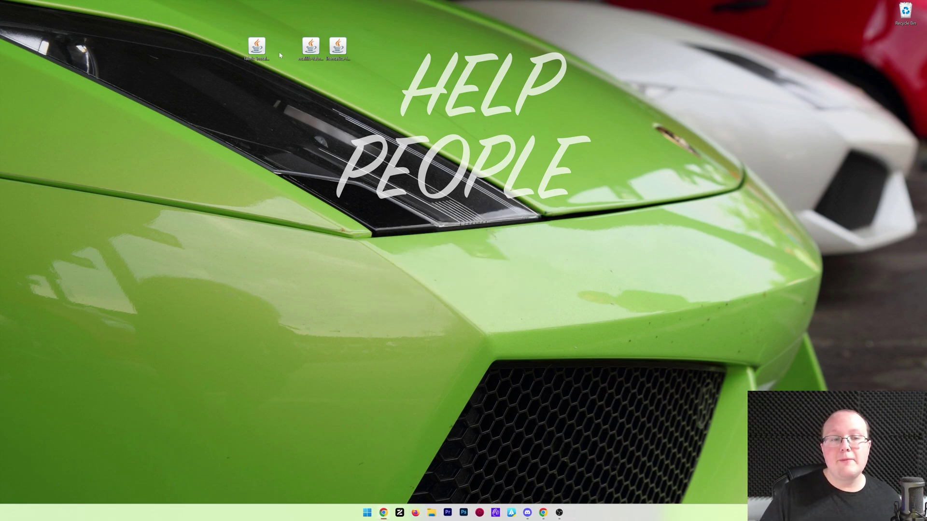
drag(256, 46, 905, 14)
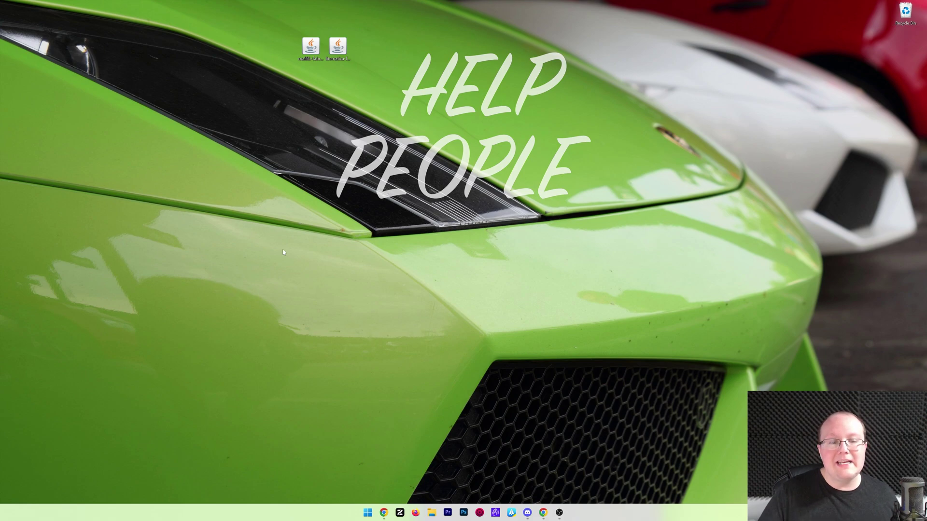
Open the Minecraft Launcher and view the Java Edition installations with modded versions shown.
click(365, 513)
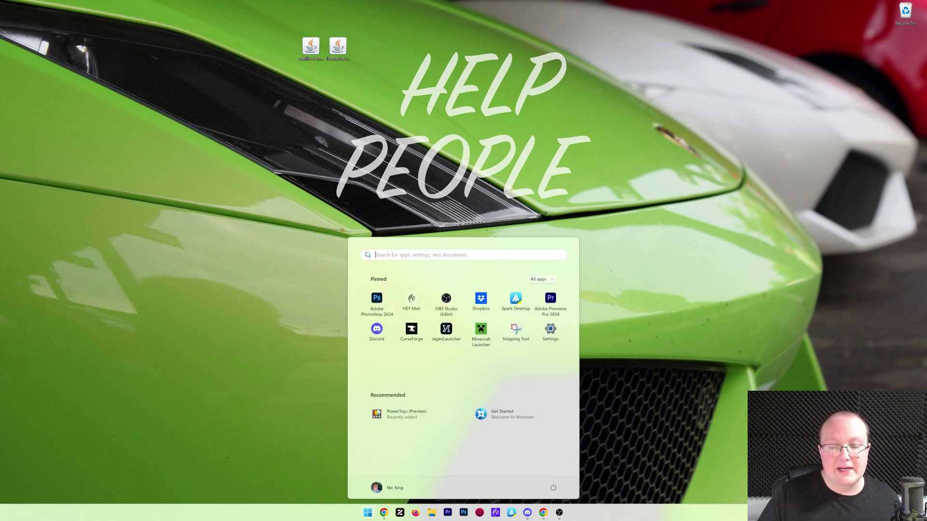
click(479, 329)
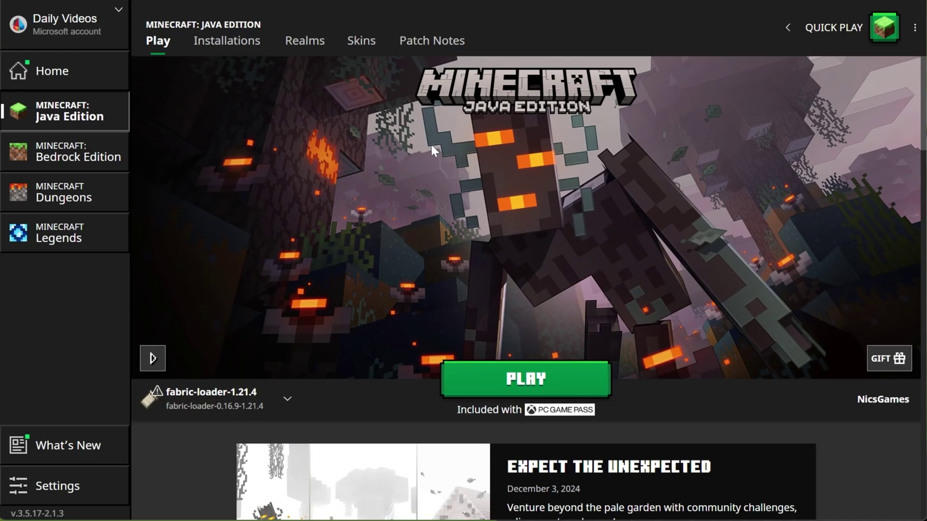
click(225, 46)
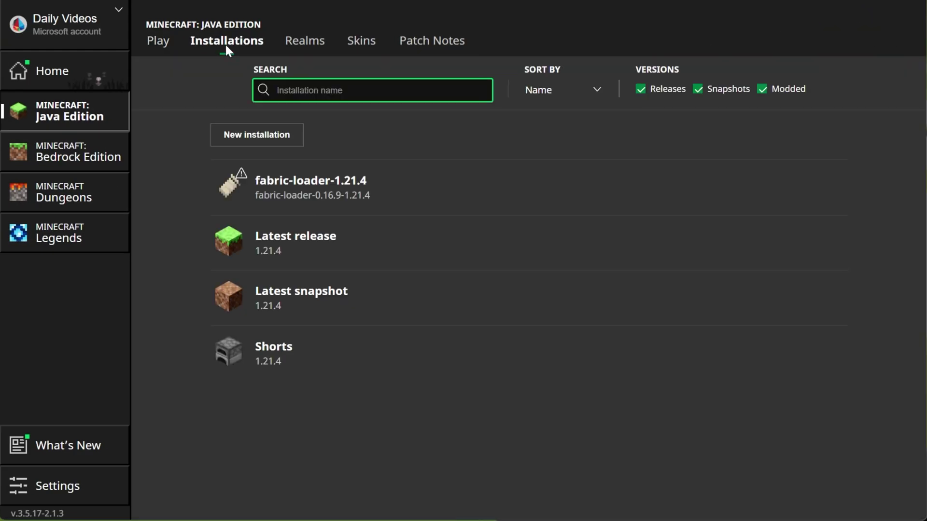
click(774, 91)
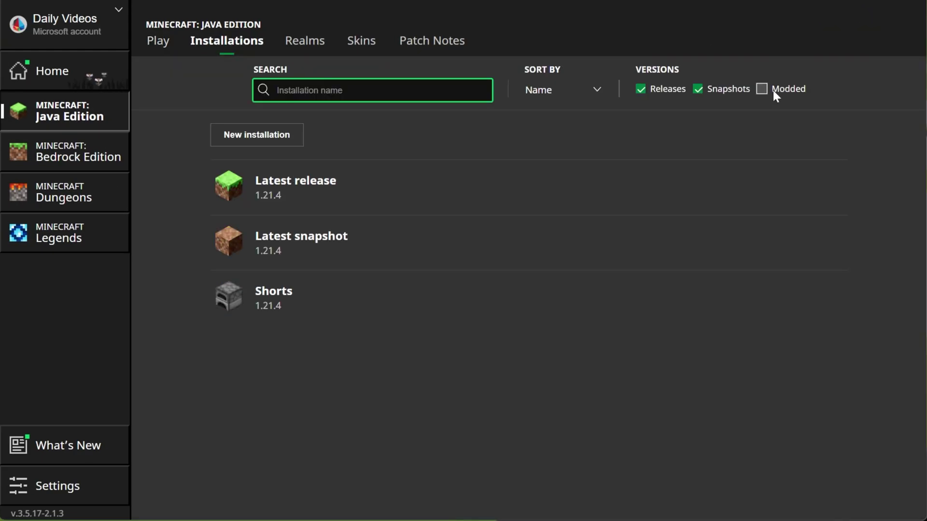
click(773, 93)
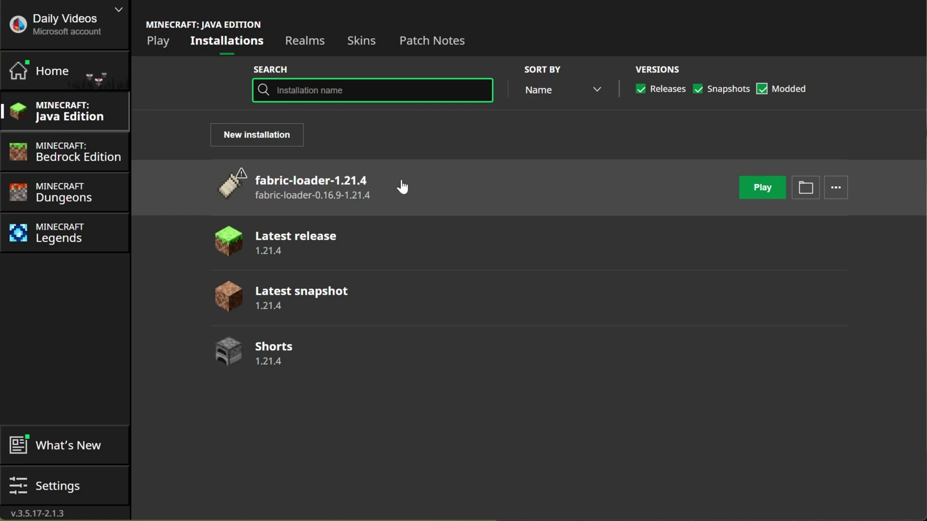
Create a new installation named SimpleGameHosting.com that uses the version release fabric-loader-0.16.9-1.21.4.
click(216, 135)
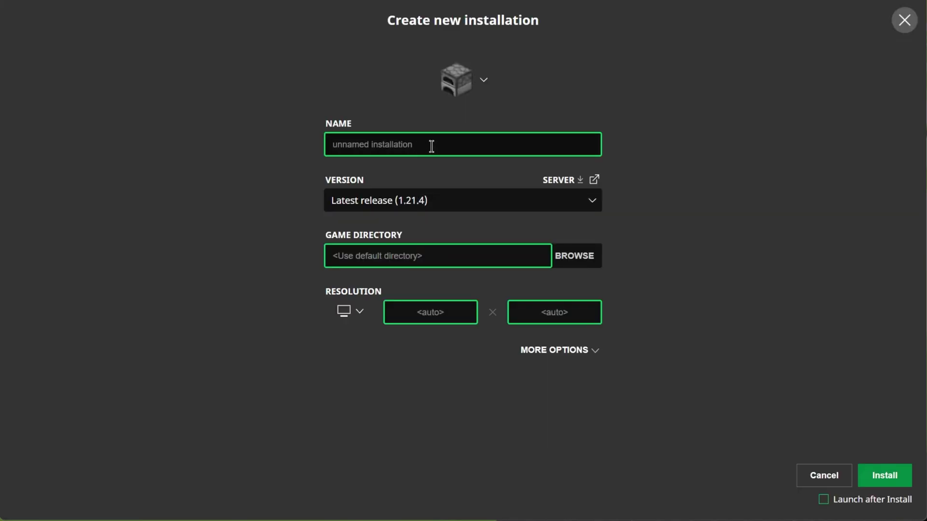
text(SimpleG)
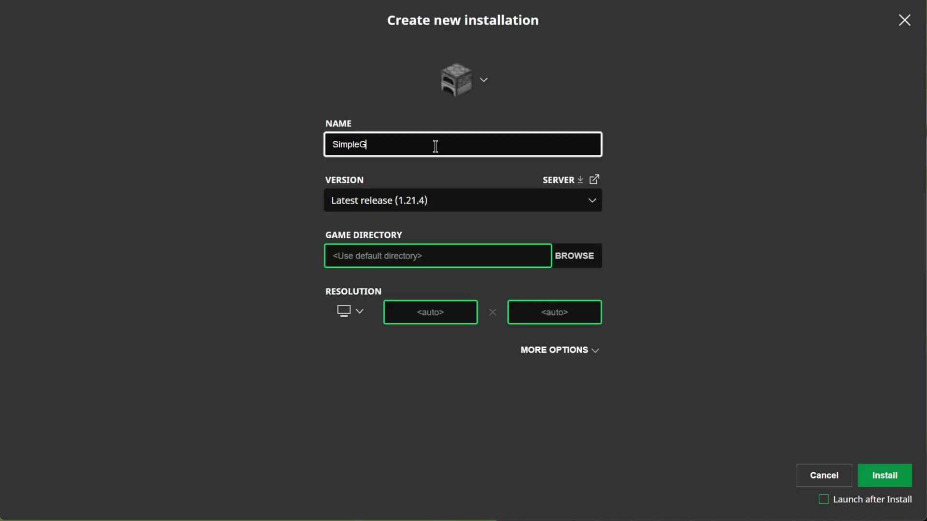
text(ameHosting.com)
click(418, 196)
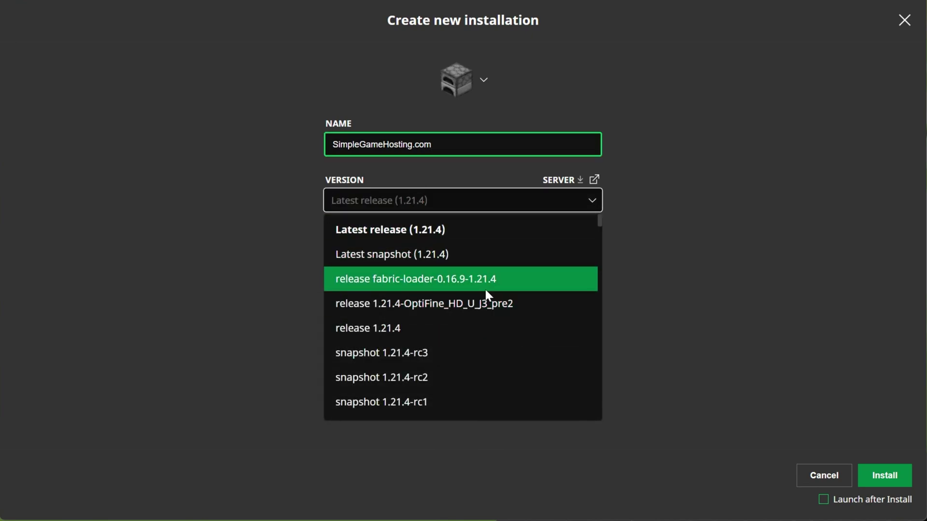
click(497, 286)
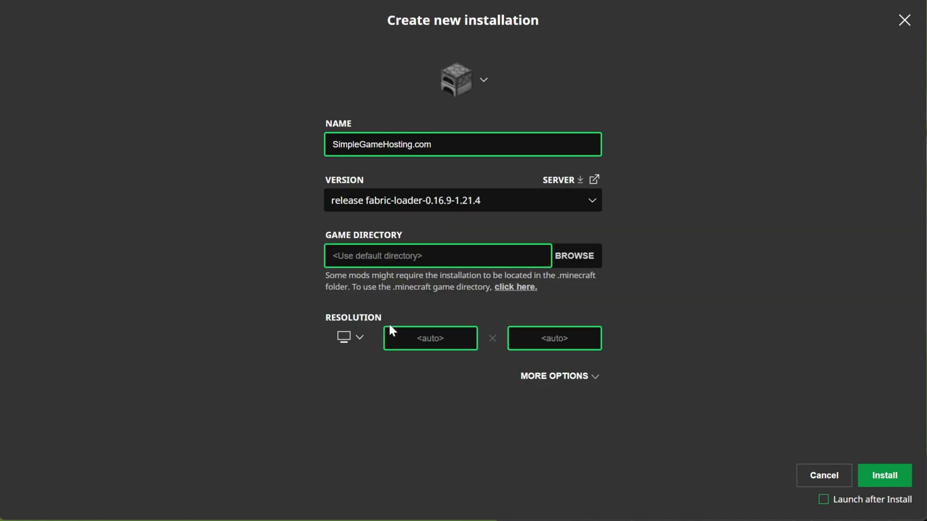
click(344, 339)
click(359, 311)
click(875, 480)
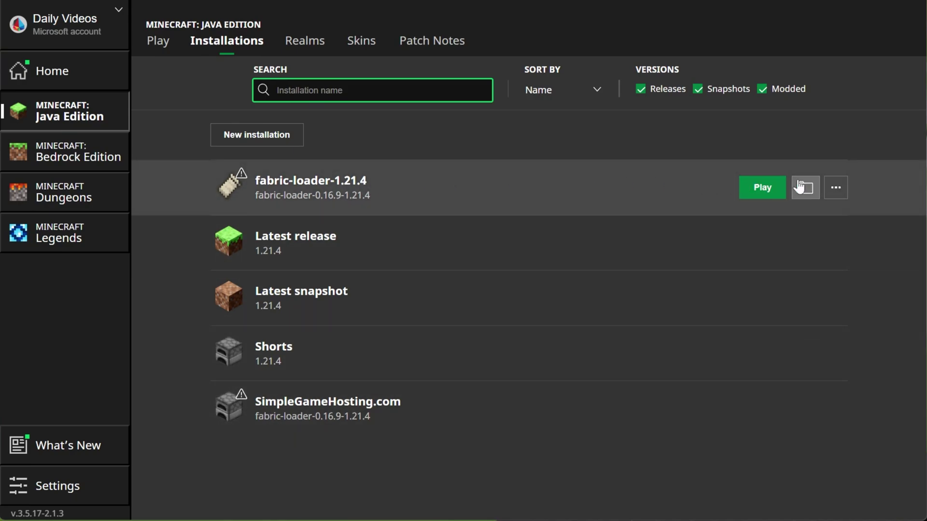
Open the game folder of the fabric-loader-1.21.4 installation and delete its existing mods folder.
click(797, 188)
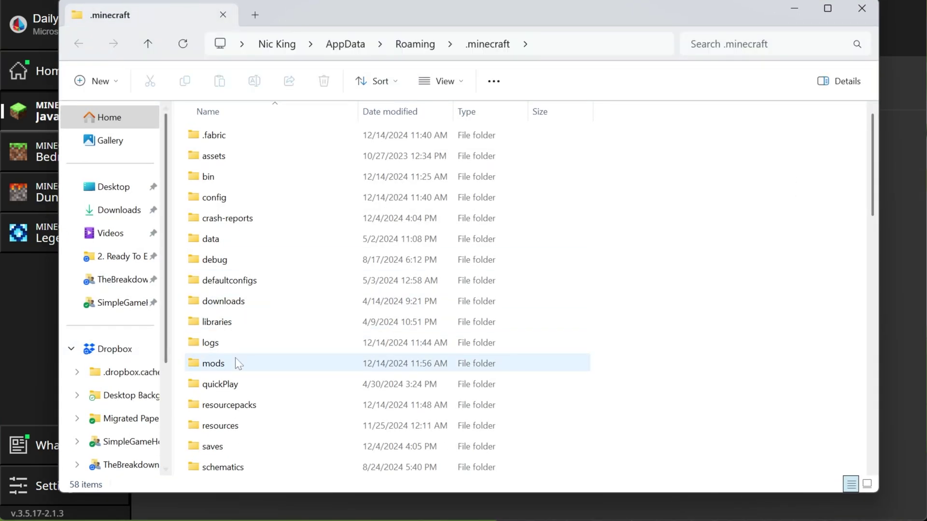
click(227, 365)
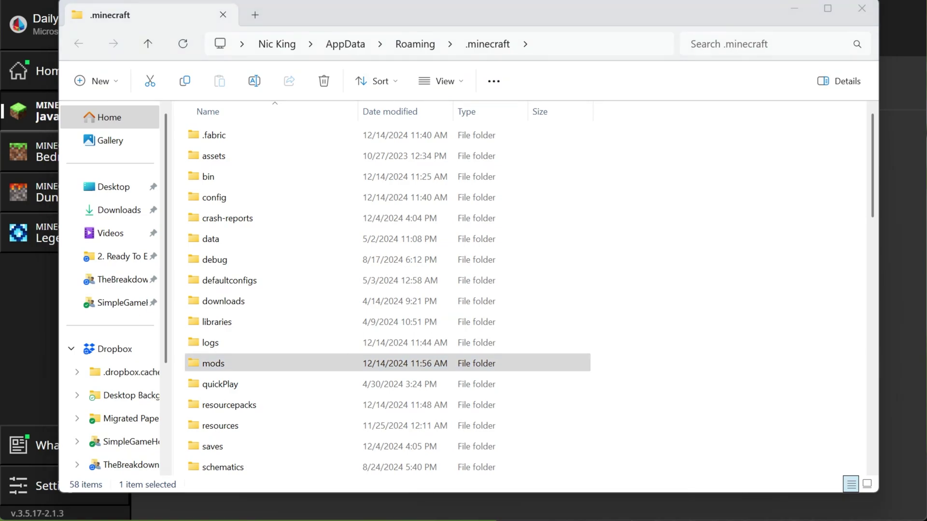
key(Delete)
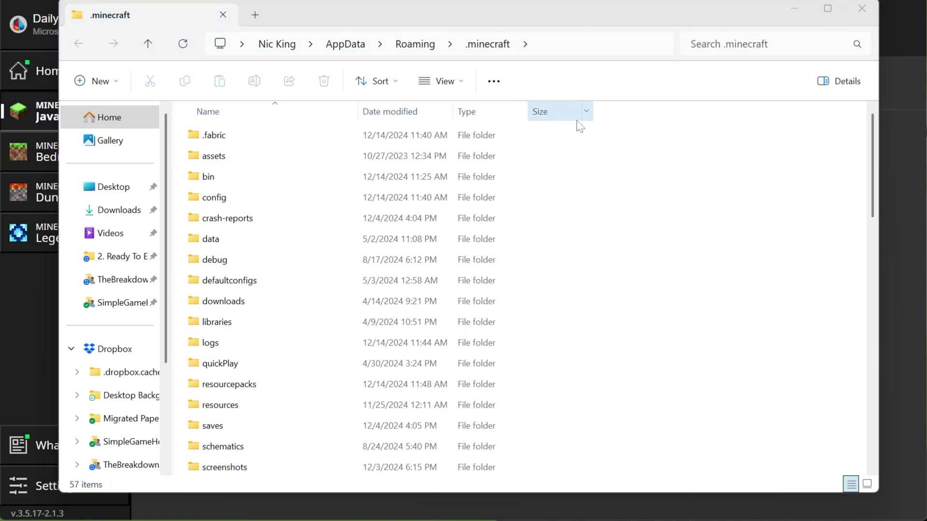
Create a new folder named mods inside the .minecraft folder and open it.
right_click(182, 127)
mouse_move(300, 240)
click(390, 244)
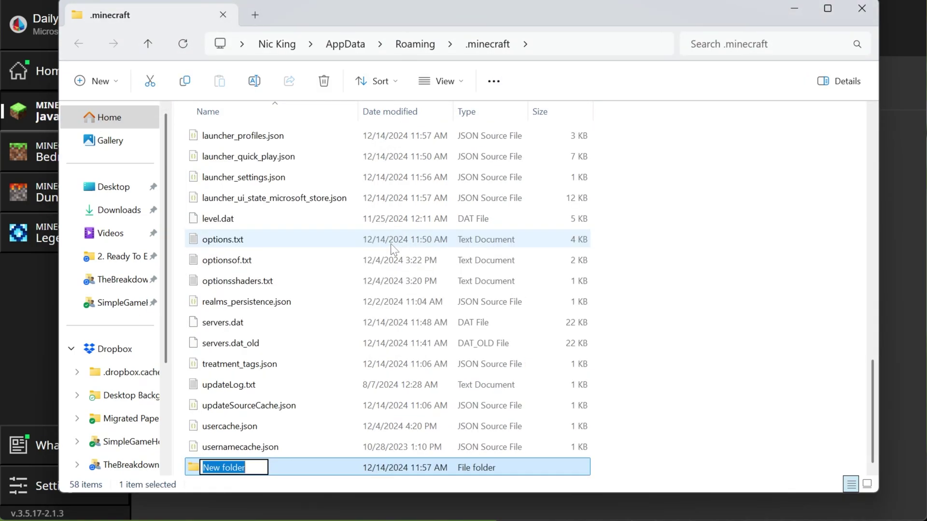
text(mods)
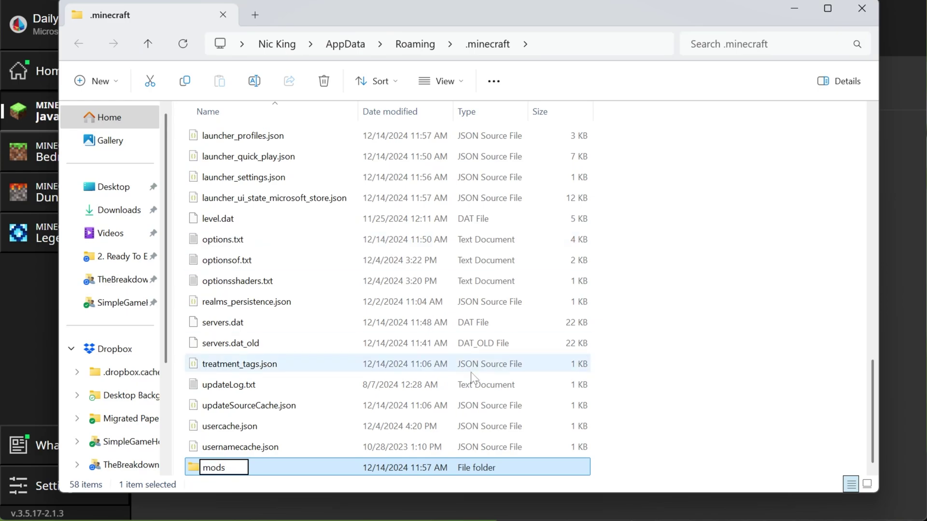
key(Return)
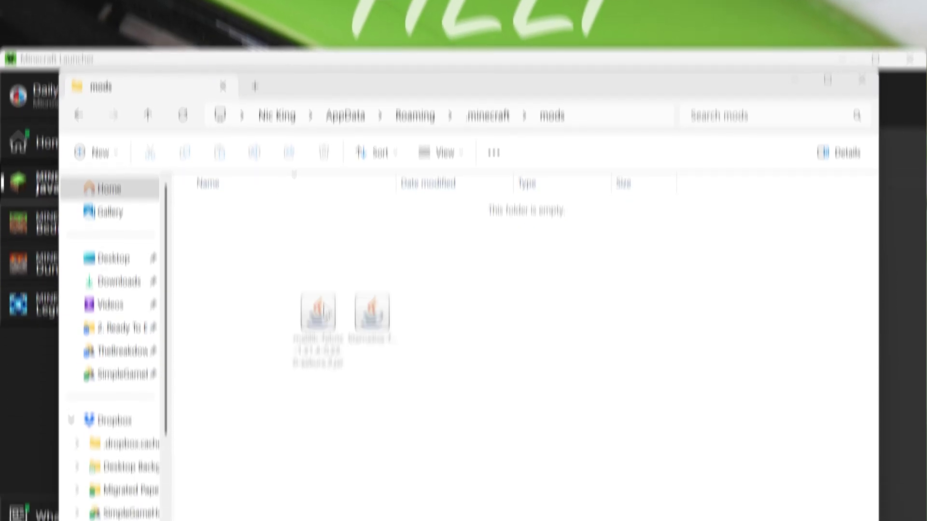
Move the MaLiLib and Litematica jar files from the desktop into the mods folder and close the folder window.
drag(327, 242, 327, 241)
click(376, 214)
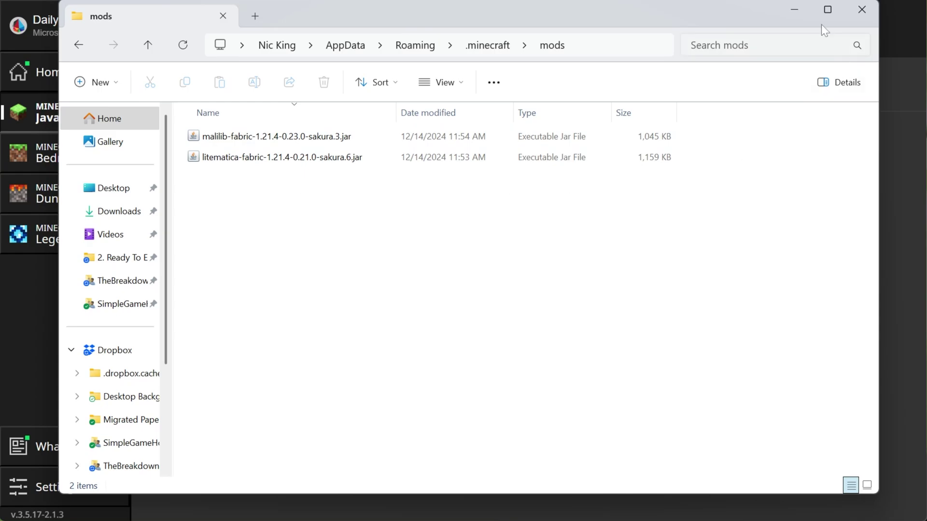
click(861, 9)
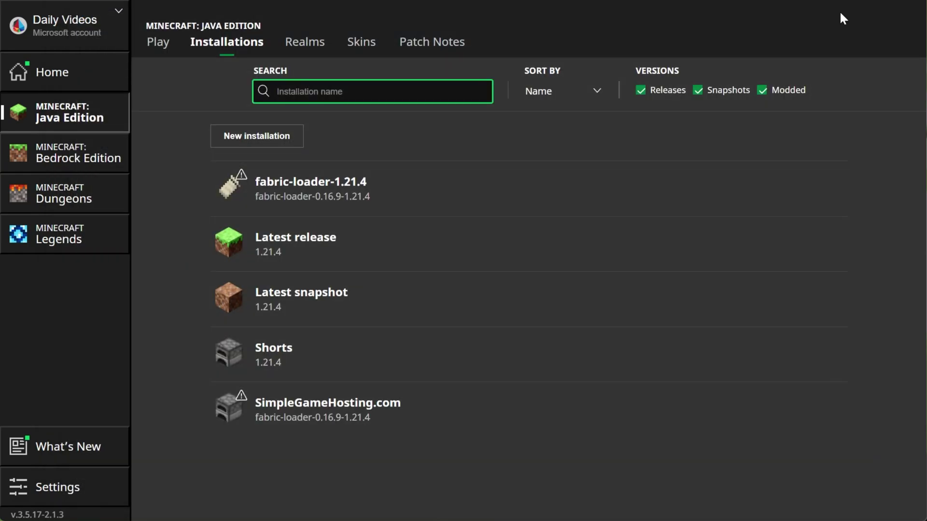
Launch the SimpleGameHosting.com installation and accept the warning about playing a modified version.
mouse_move(439, 183)
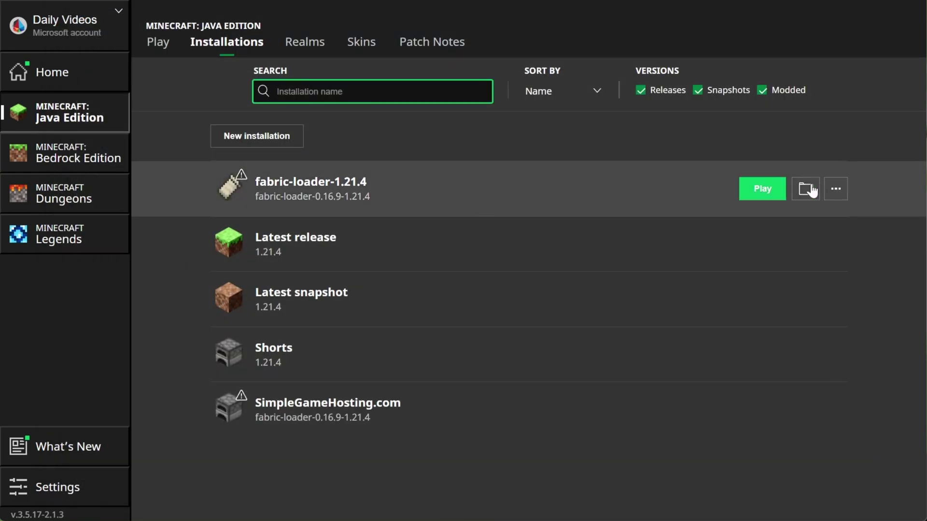
mouse_move(689, 411)
click(756, 411)
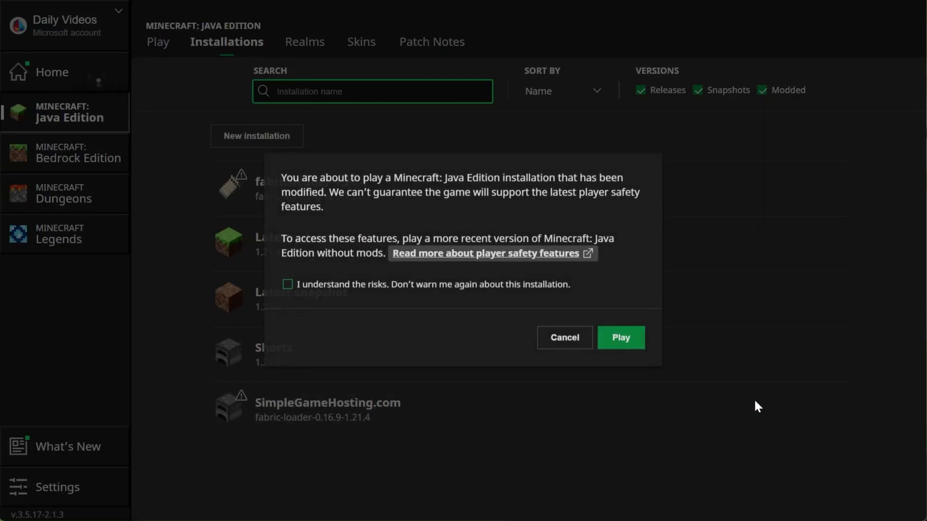
click(620, 343)
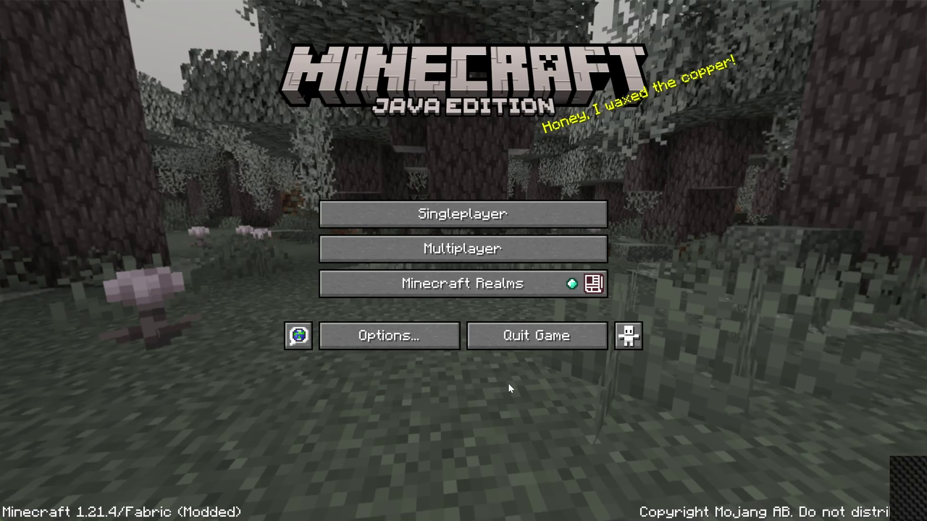
Join the SimpleGameHosting multiplayer server, accepting the third-party play caution, and open the Litematica menu in the world.
click(580, 250)
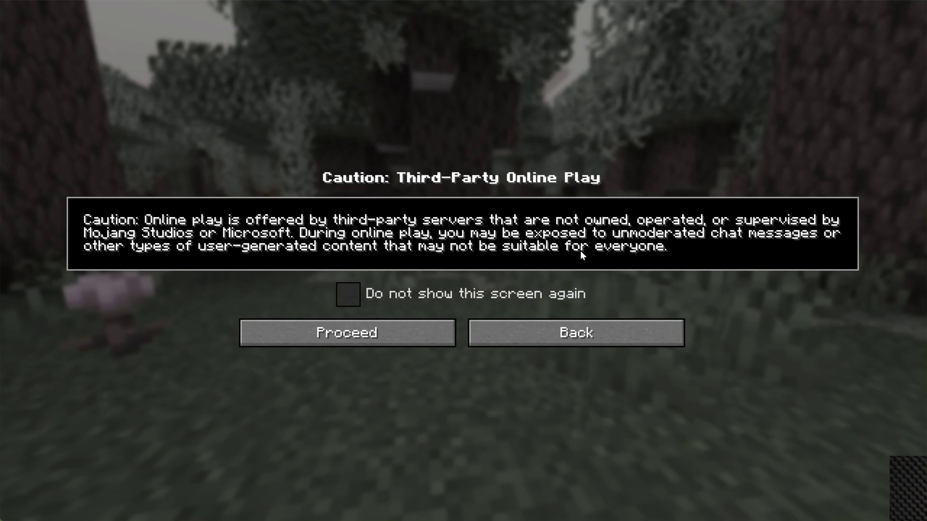
click(363, 330)
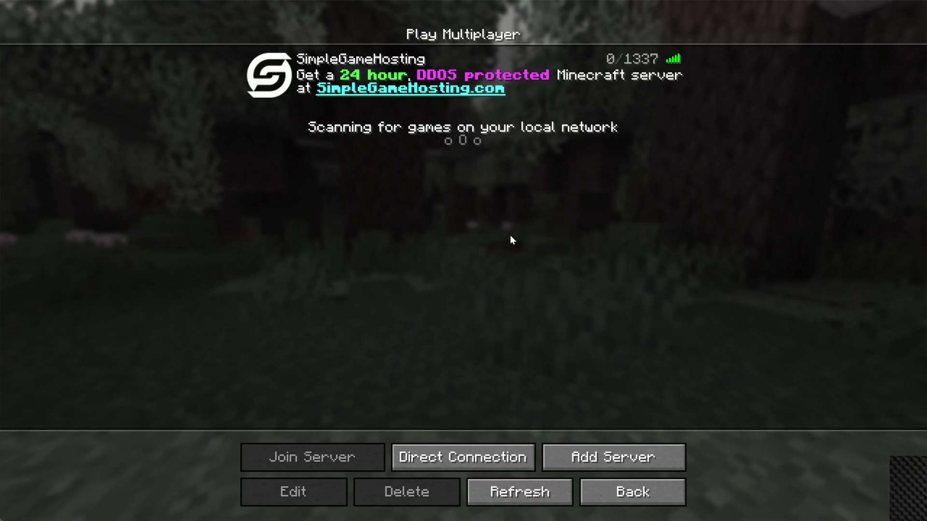
double_click(416, 91)
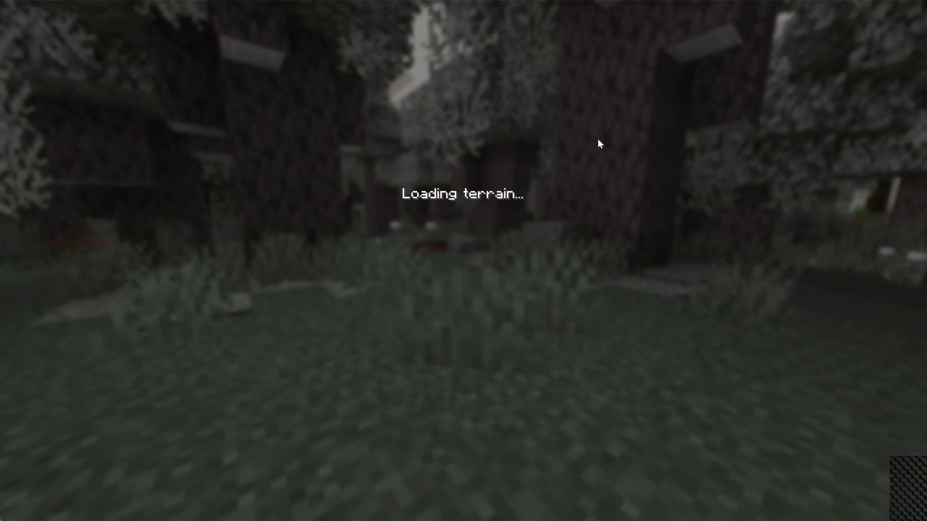
key(w)
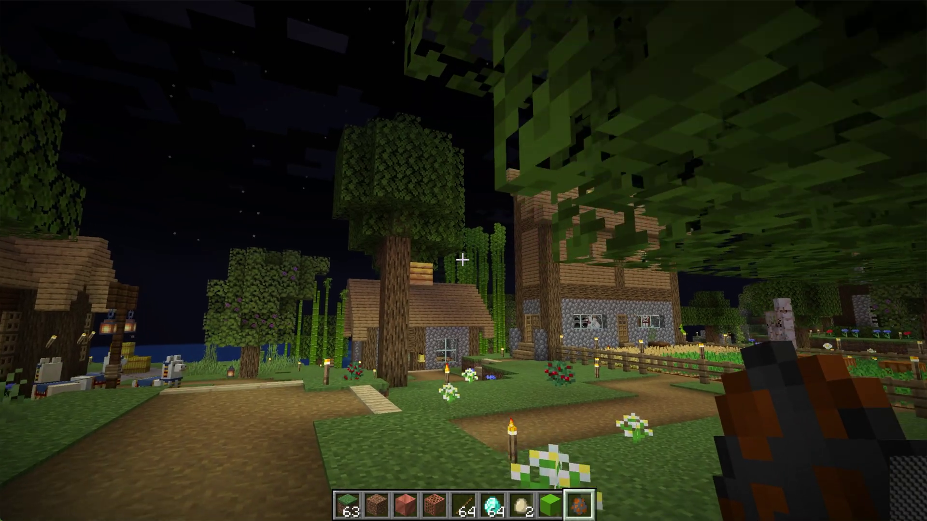
key(m)
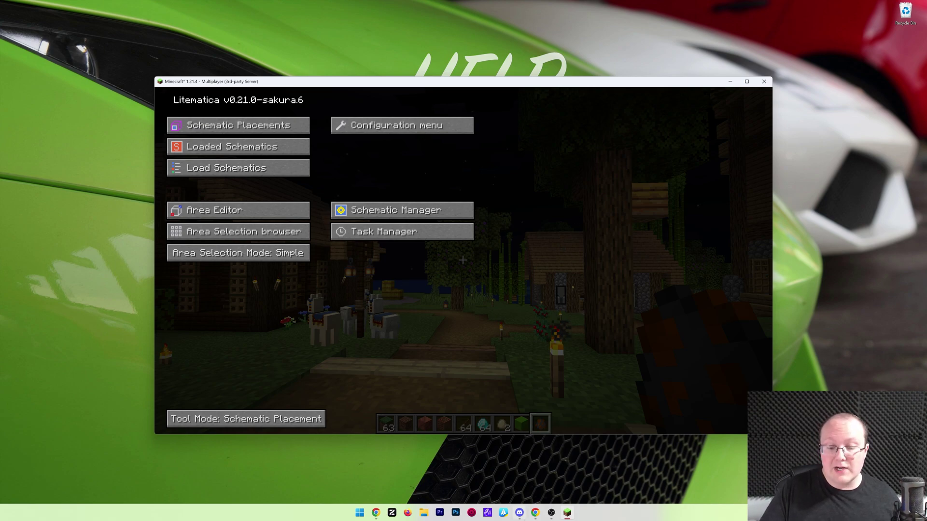
Switch to Chrome and look over the YouTube page of the video How To Use Litematica for Schematics in Minecraft.
click(534, 515)
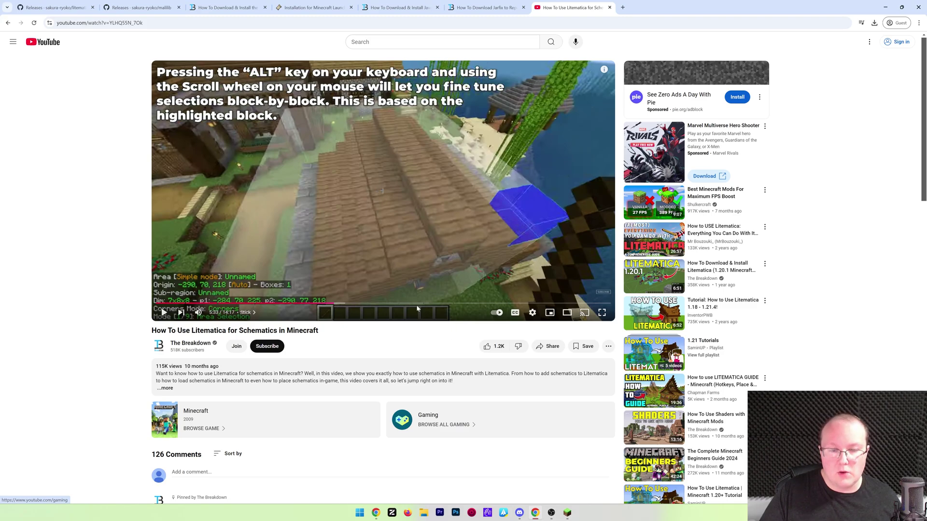
scroll(298, 247, down, 3)
scroll(299, 249, down, 5)
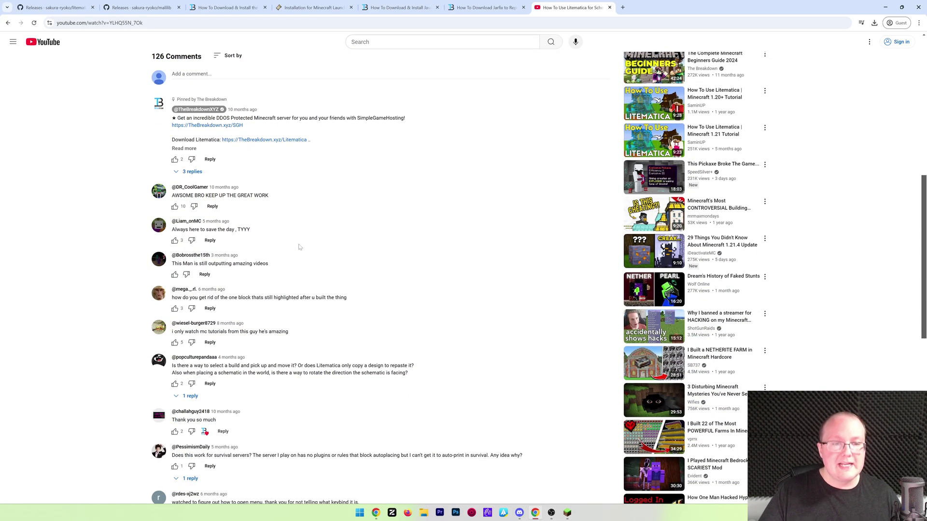
scroll(308, 303, up, 2)
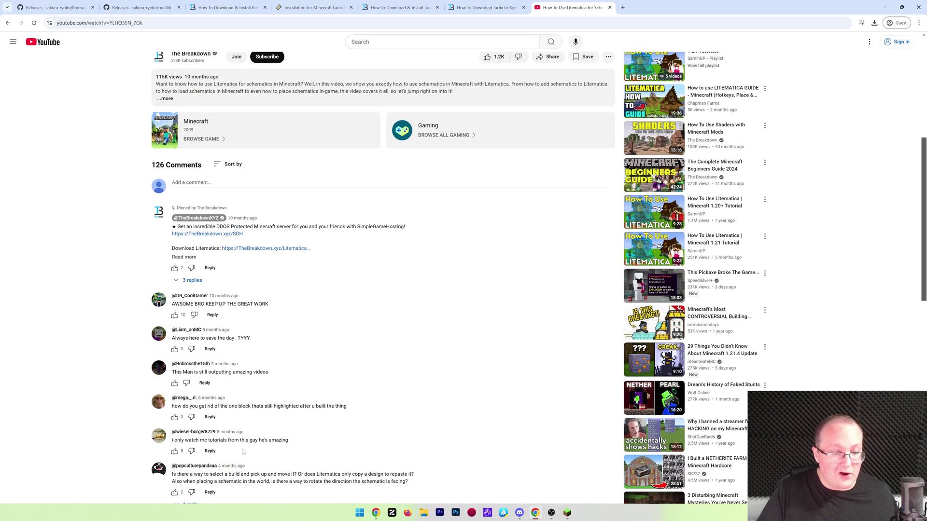
scroll(244, 495, up, 6)
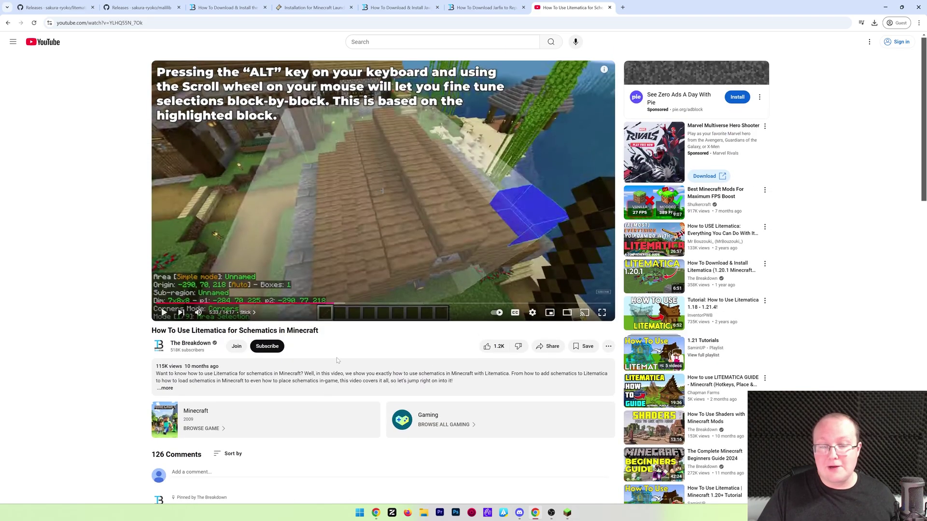